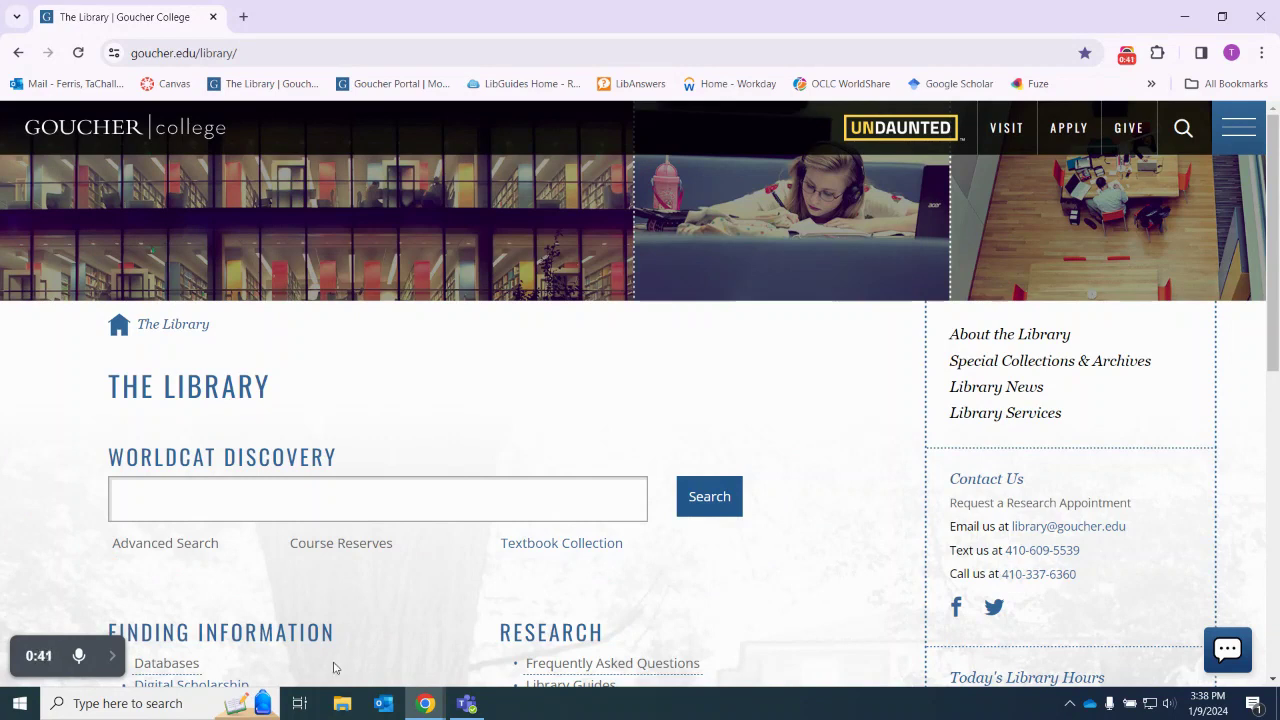
Step: Search the library's WorldCat Discovery catalogue for "sex trafficking"
click(297, 510)
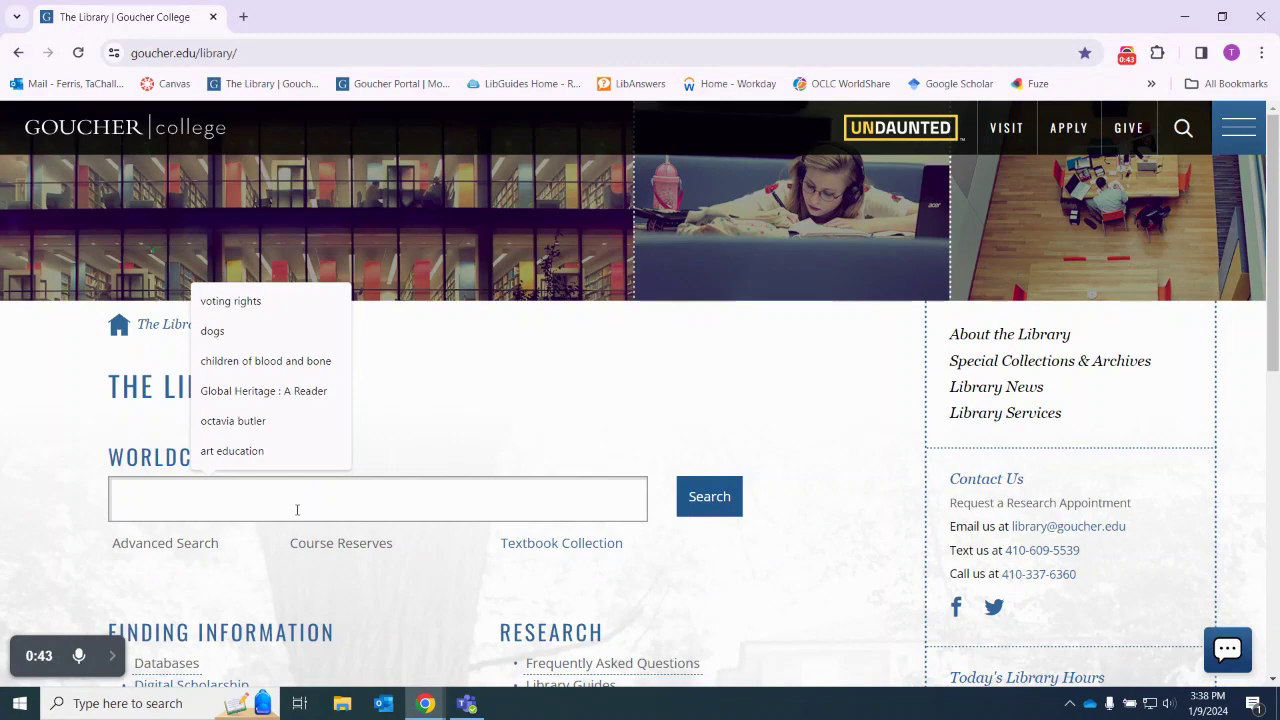
text(sex tra)
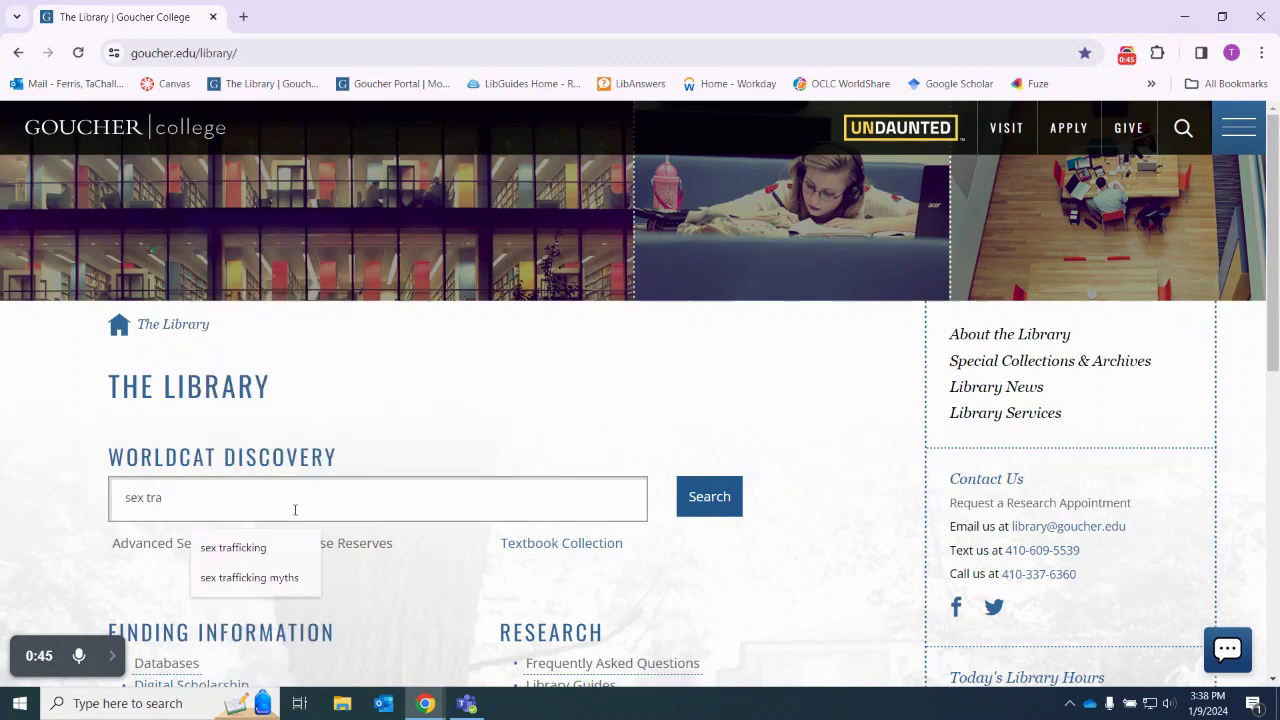
key(Down)
key(Return)
click(705, 502)
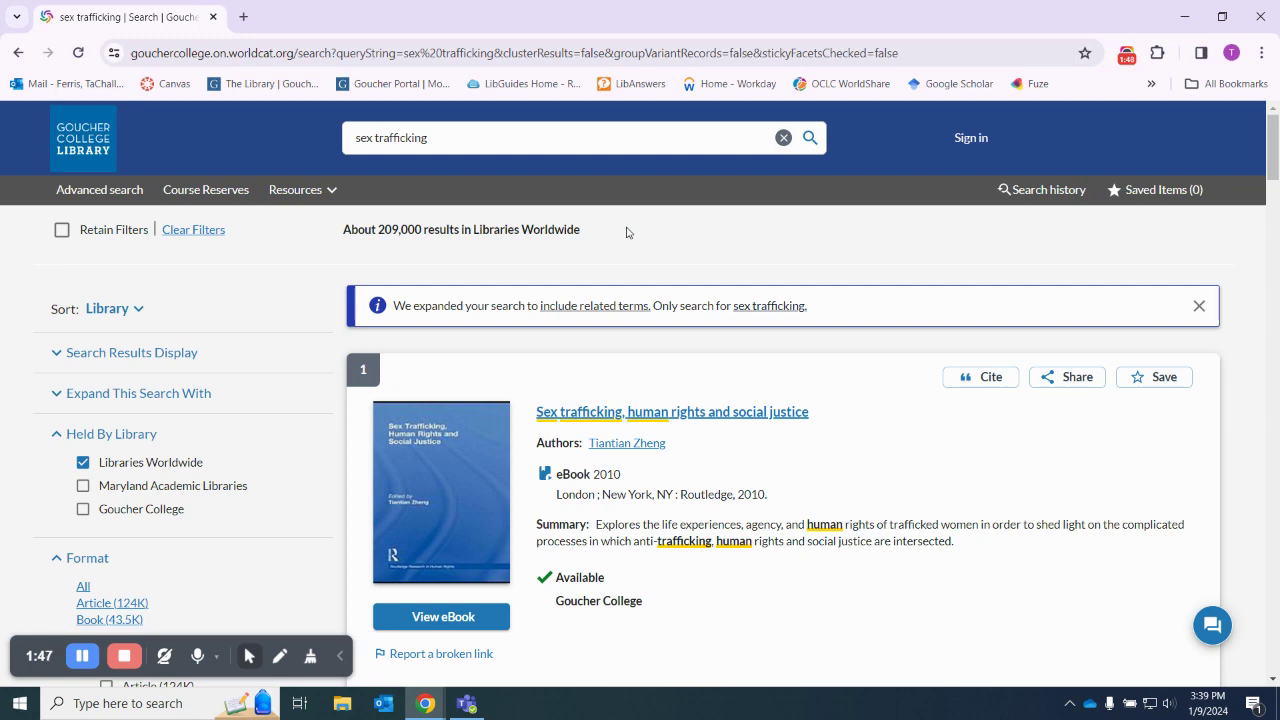
Step: Check which library holds the first two results and limit the results to items held by Goucher College
scroll(549, 508, down, 2)
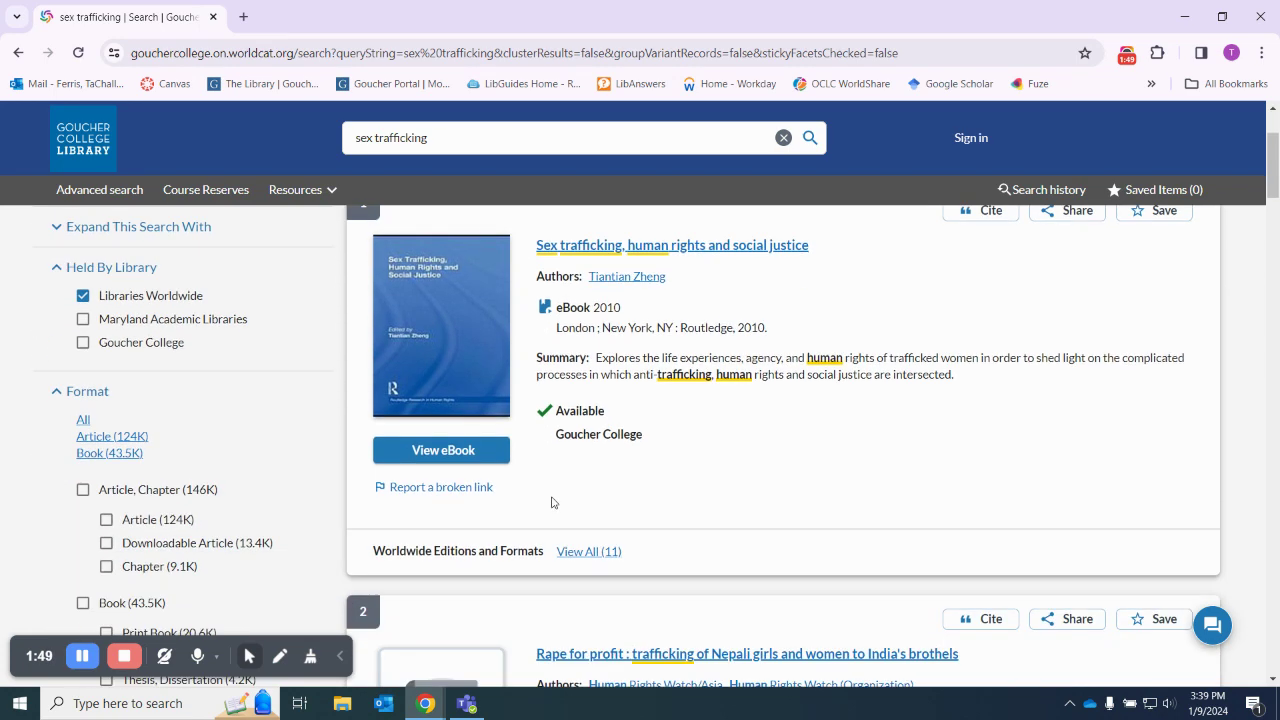
drag(557, 434, 660, 446)
scroll(657, 450, down, 4)
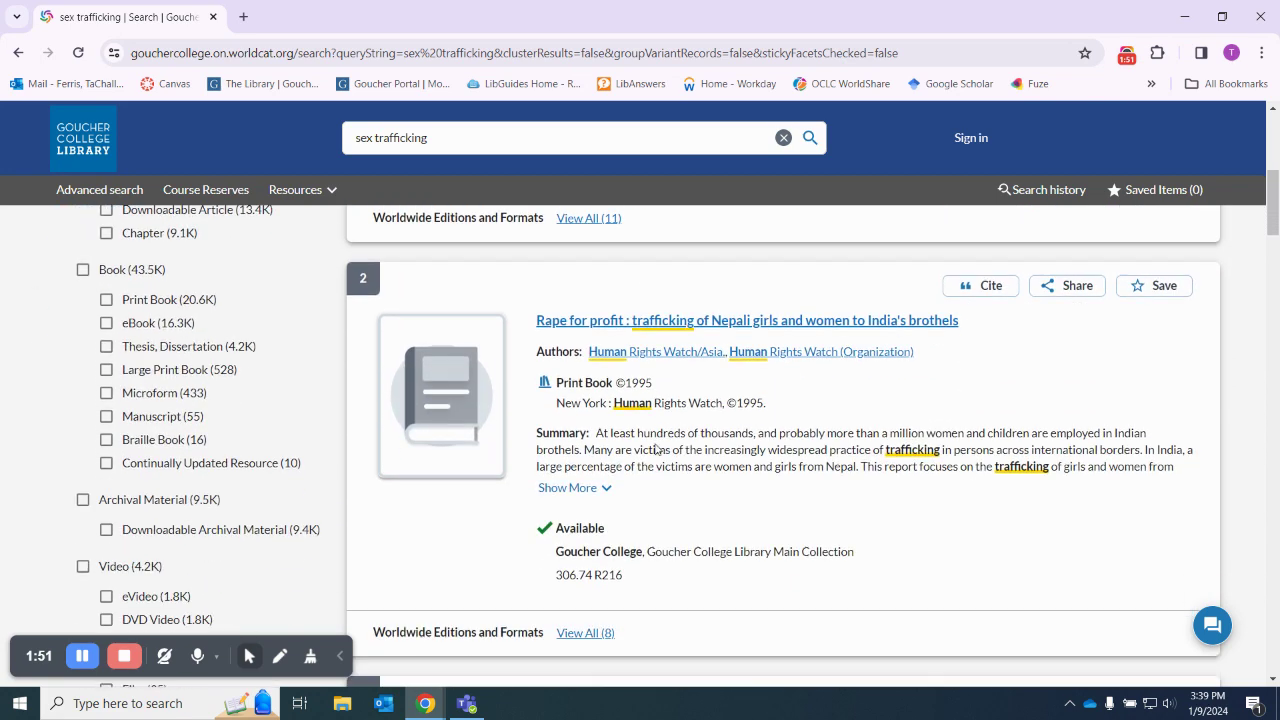
drag(557, 551, 643, 552)
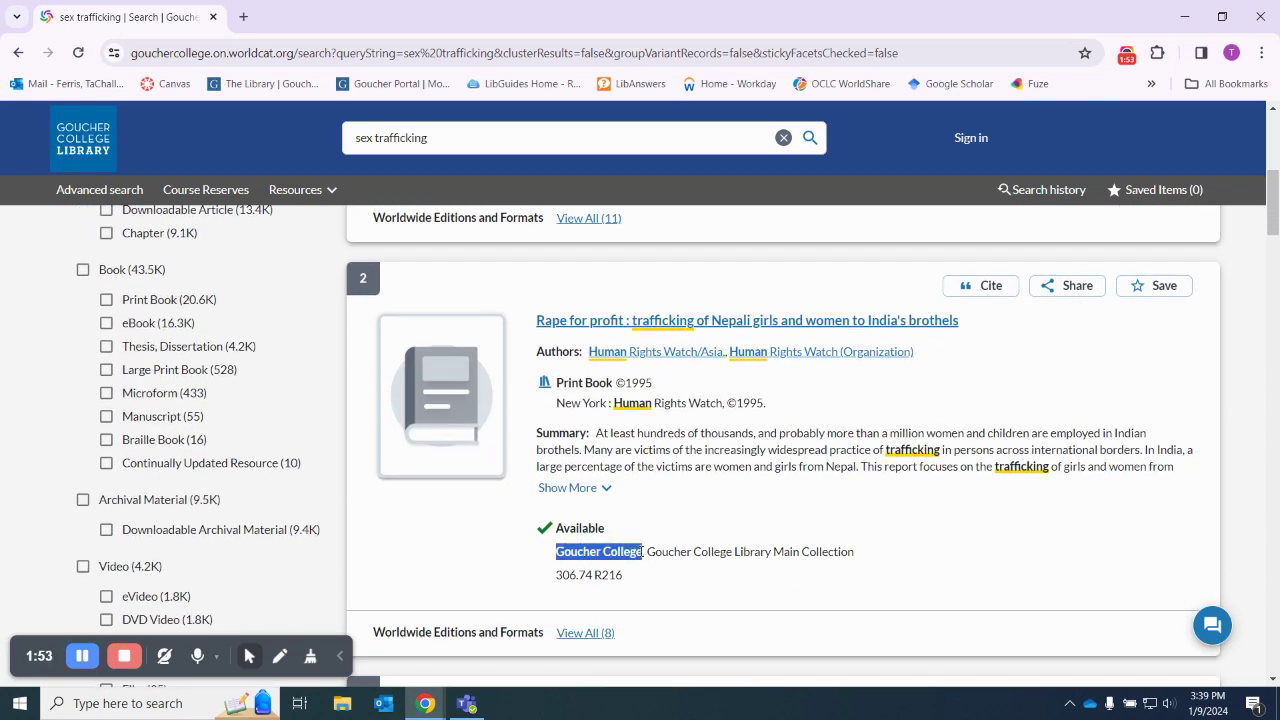
scroll(618, 549, up, 6)
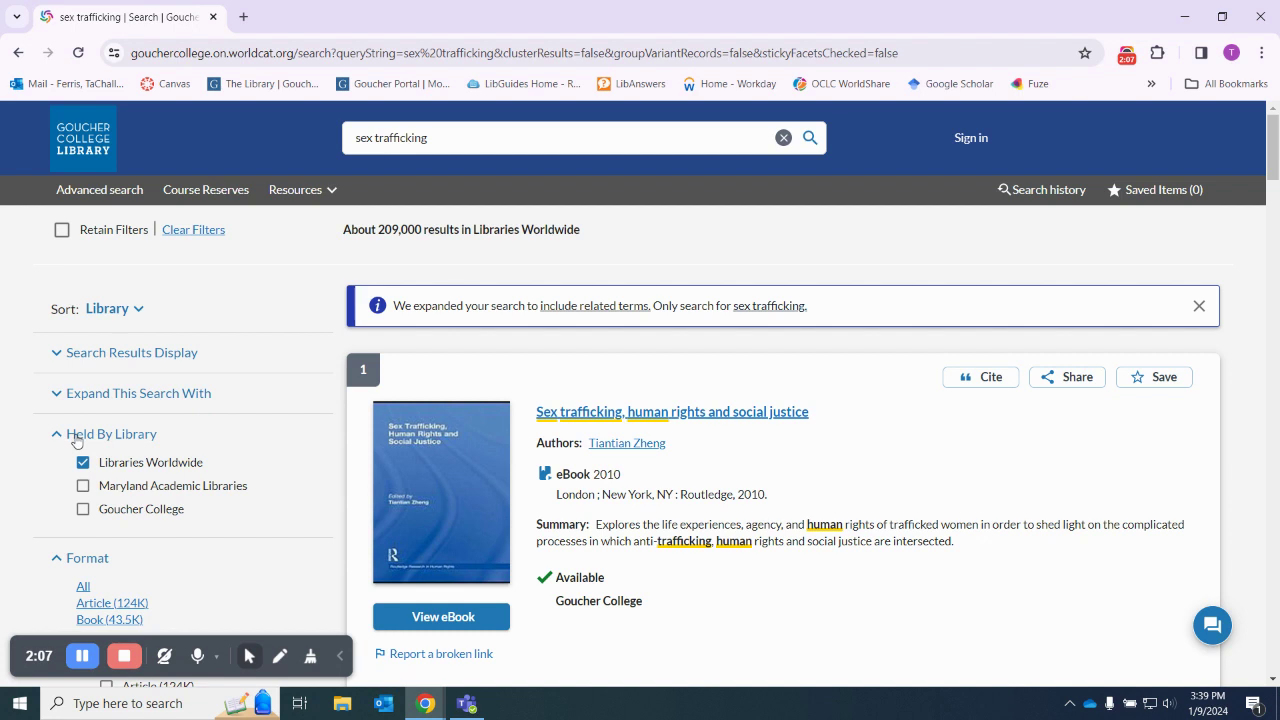
click(83, 509)
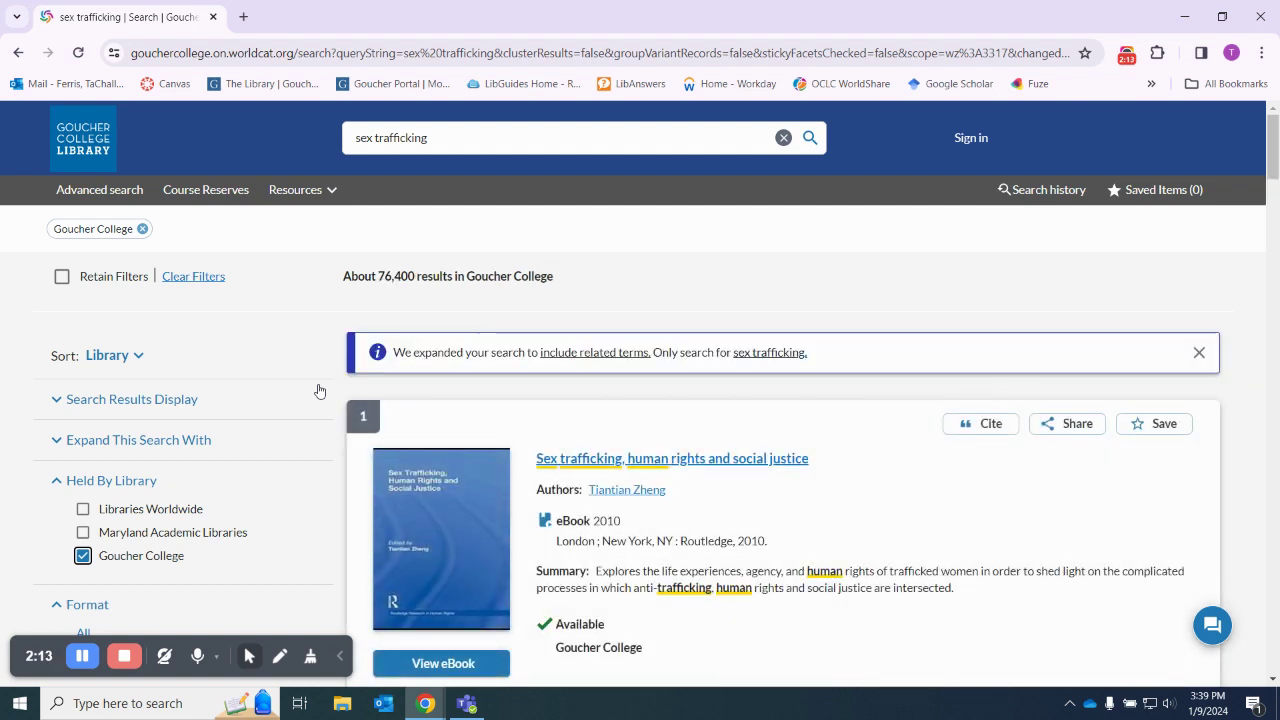
Step: Examine the number of Goucher College results and the format labels of the first three items
drag(378, 276, 416, 281)
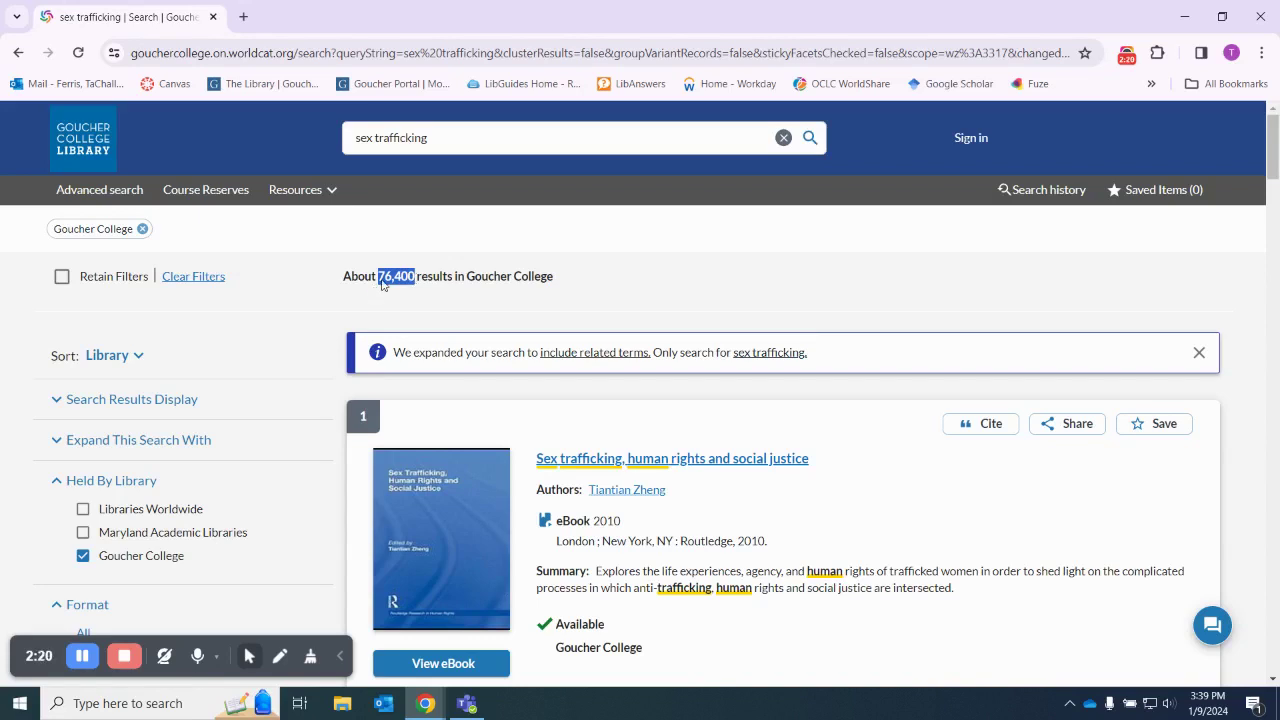
click(446, 305)
scroll(637, 251, down, 1)
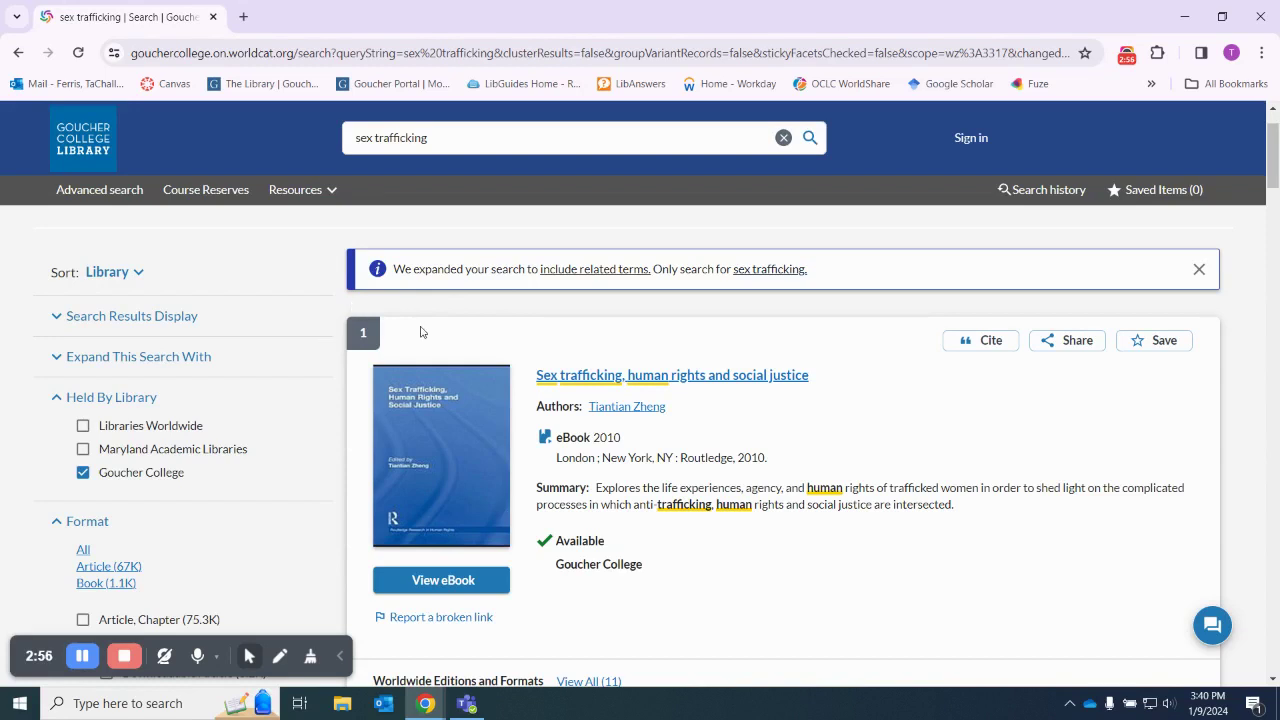
scroll(422, 332, down, 1)
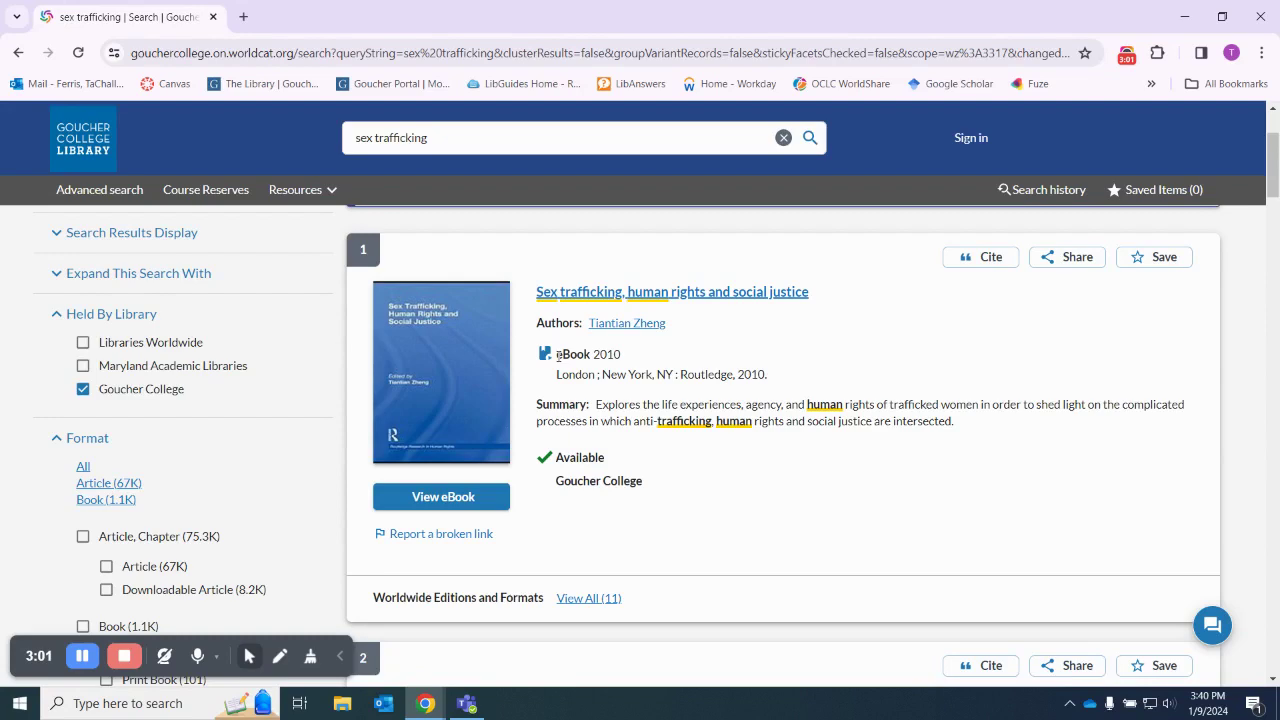
drag(557, 356, 591, 355)
scroll(590, 455, down, 3)
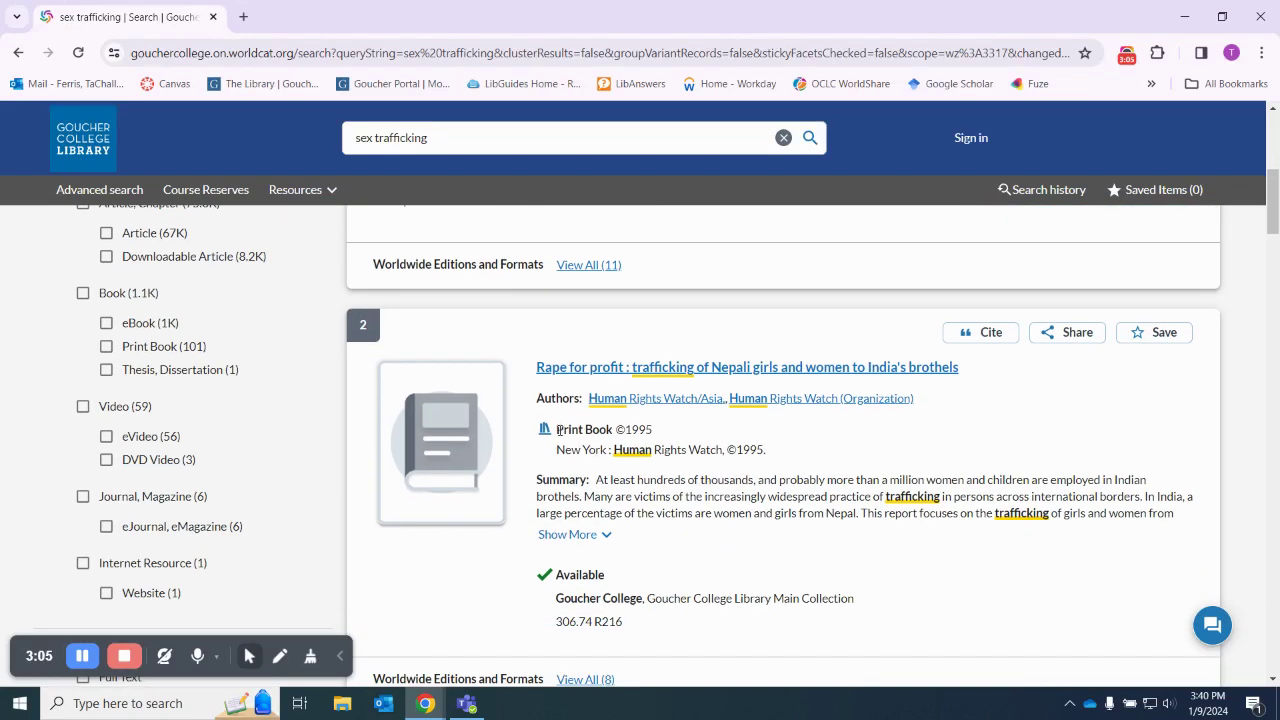
drag(558, 430, 614, 431)
scroll(590, 460, down, 4)
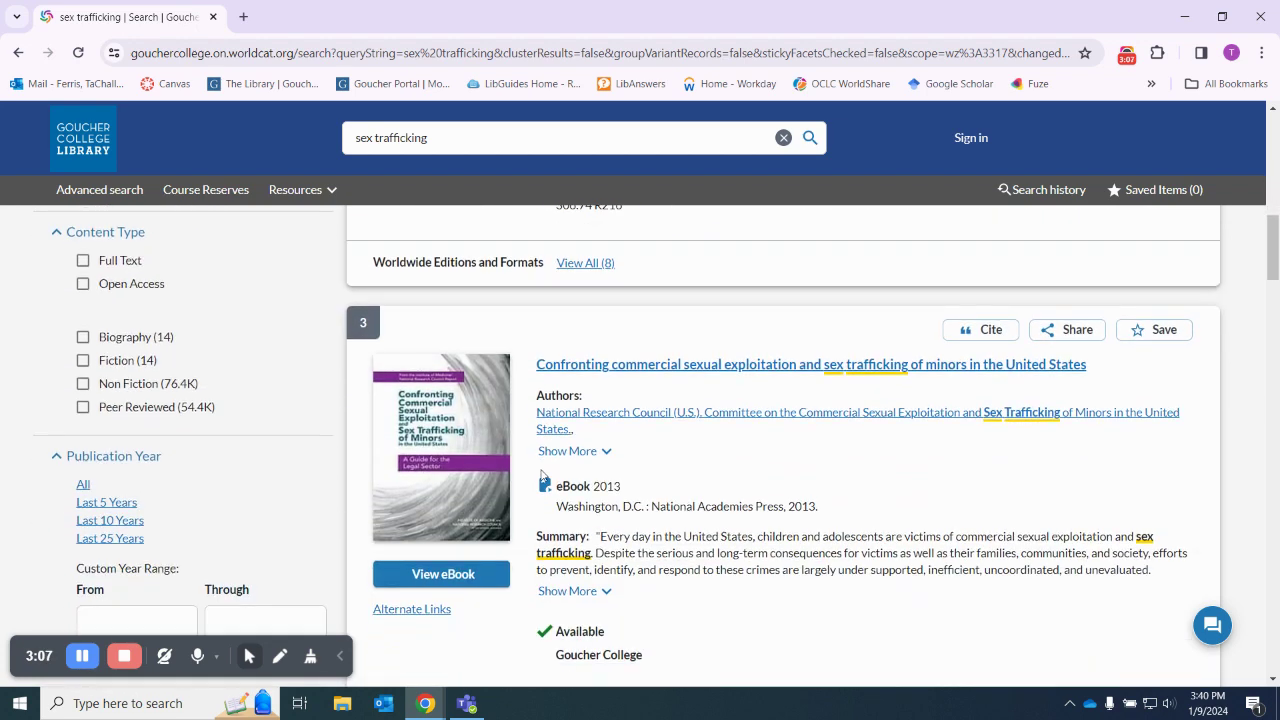
drag(558, 486, 591, 487)
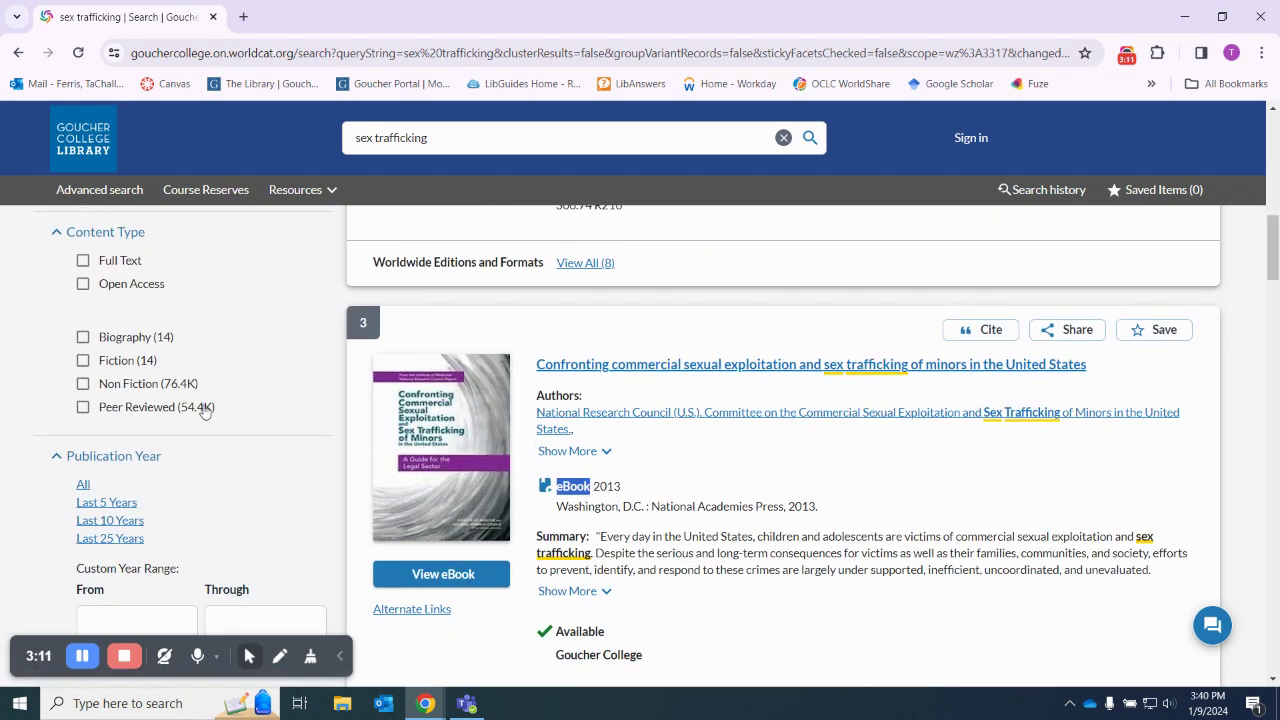
Step: Limit the results to the Article format and review the content type and publication year filters
scroll(205, 412, up, 1)
scroll(205, 412, up, 7)
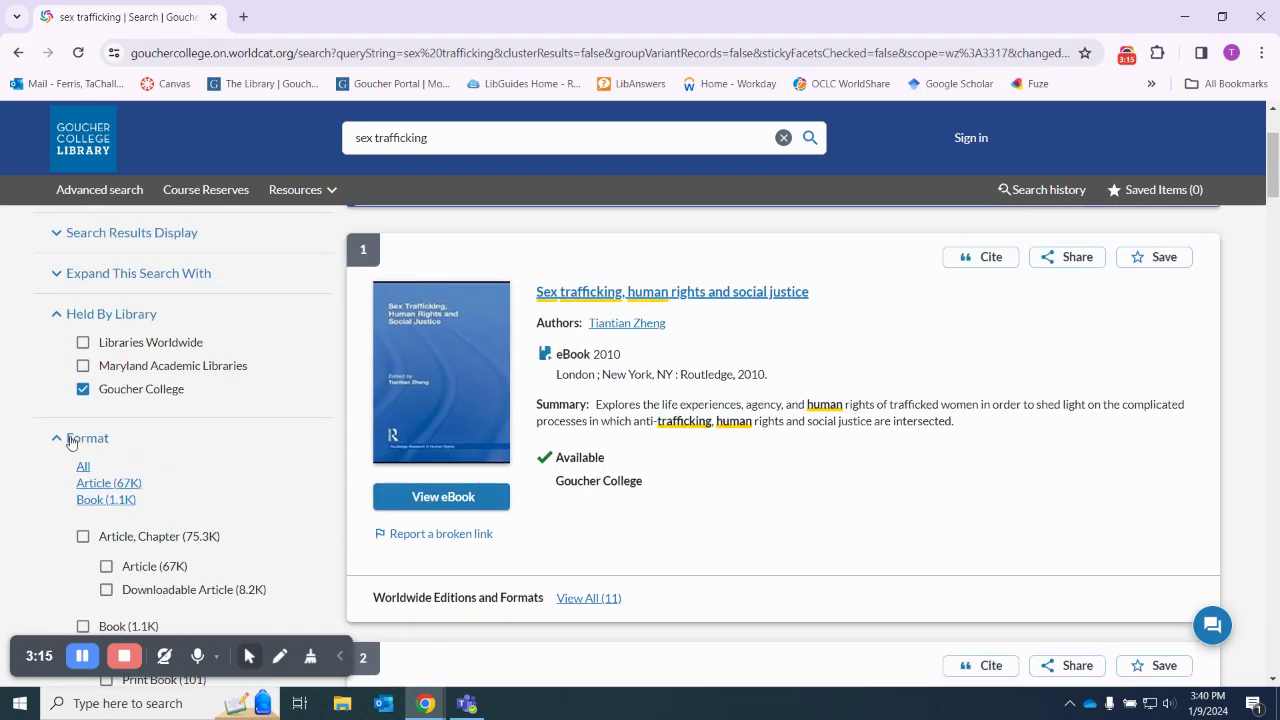
click(100, 484)
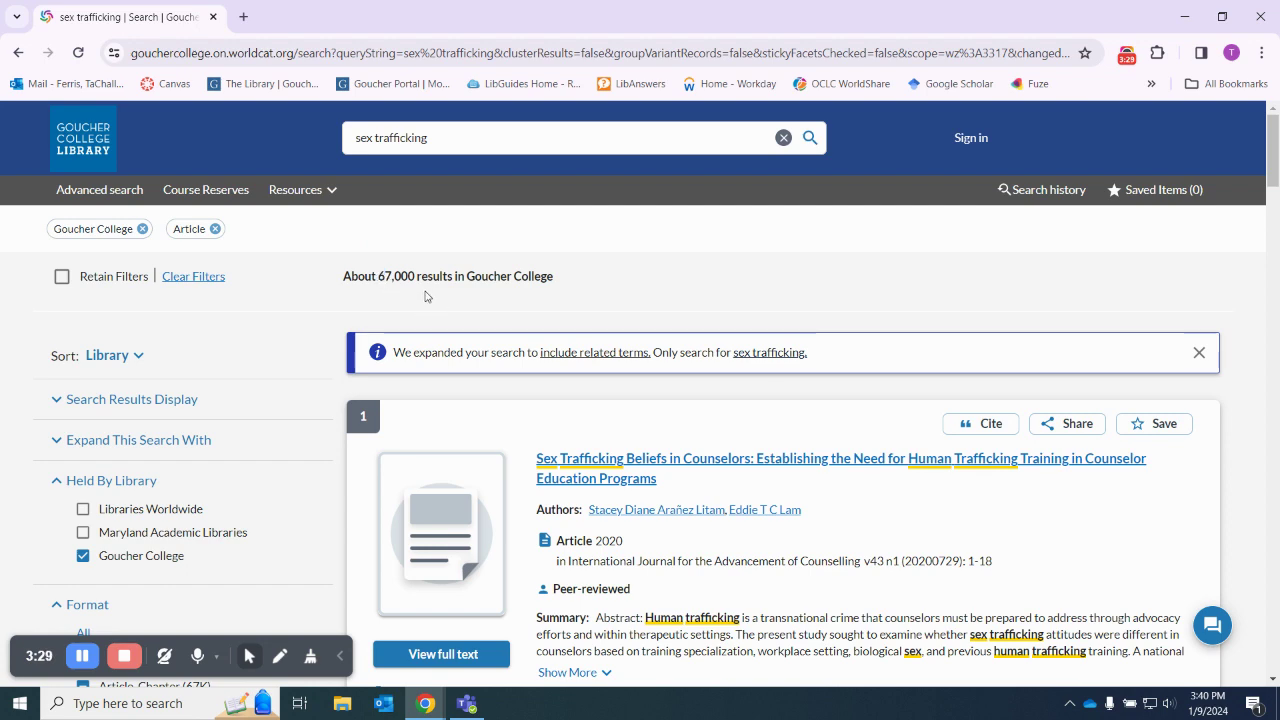
scroll(265, 312, down, 2)
scroll(269, 310, down, 7)
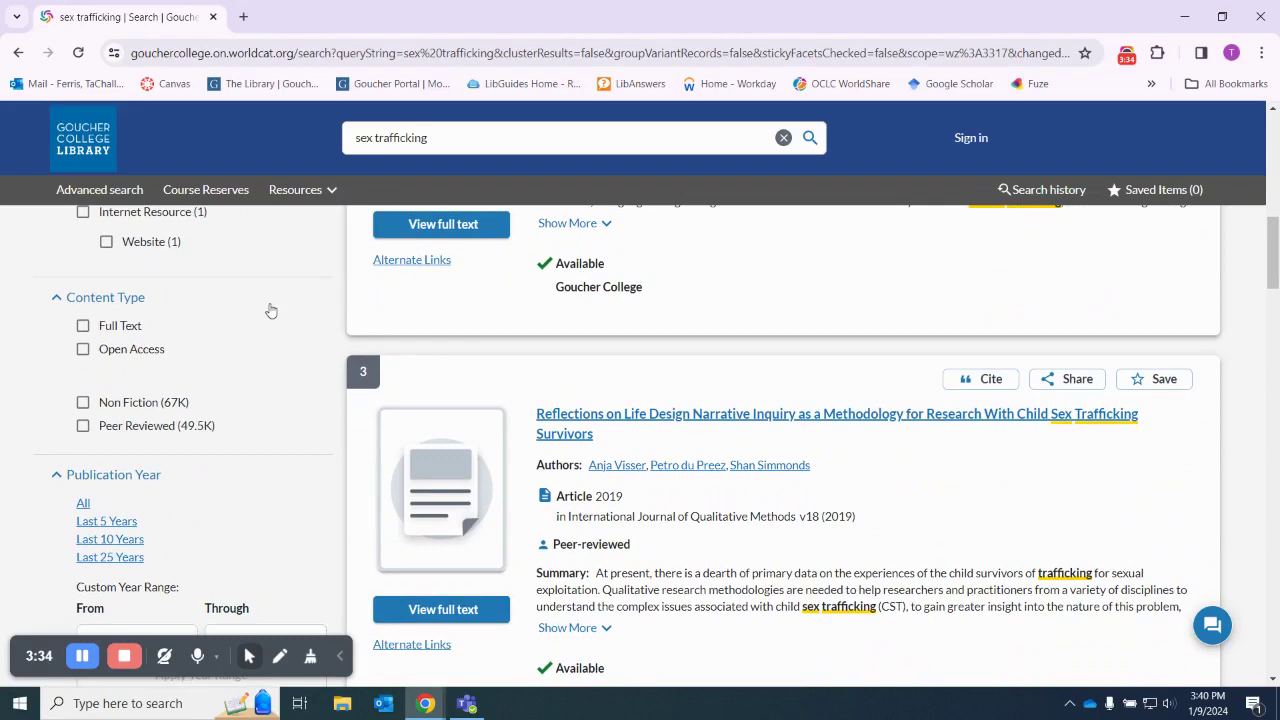
scroll(270, 311, down, 2)
scroll(271, 309, up, 2)
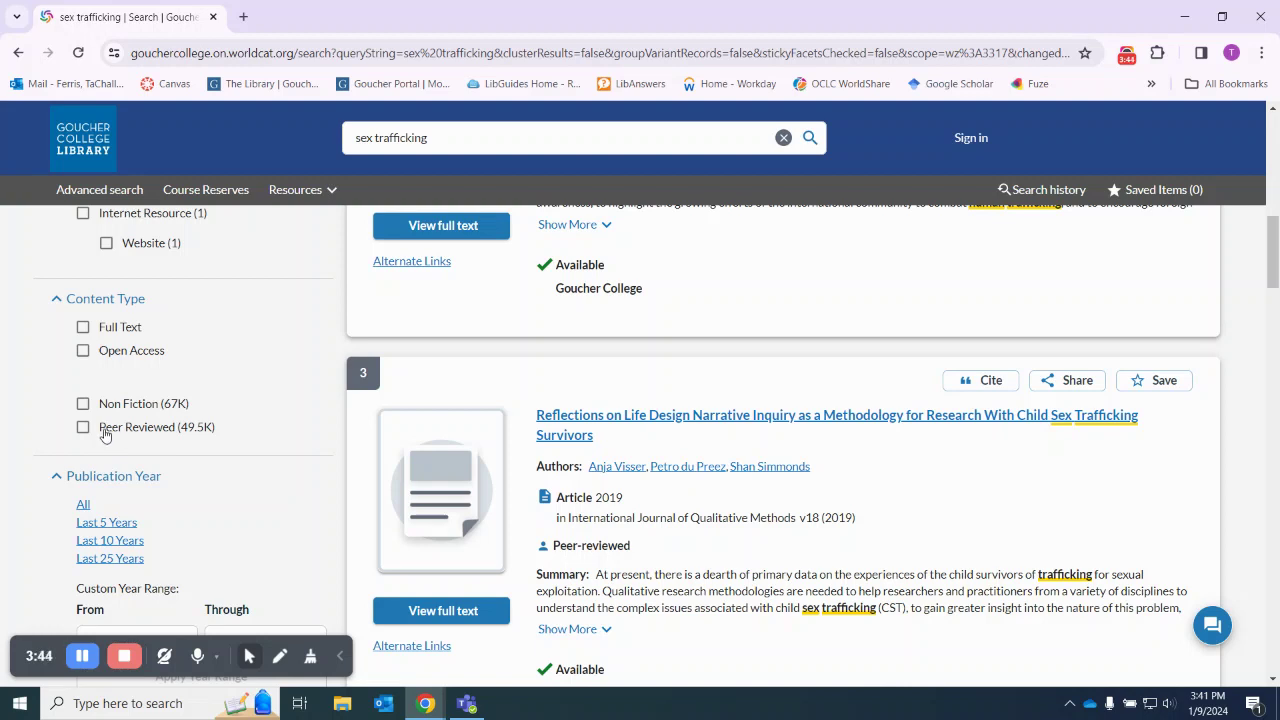
click(83, 427)
scroll(214, 474, down, 1)
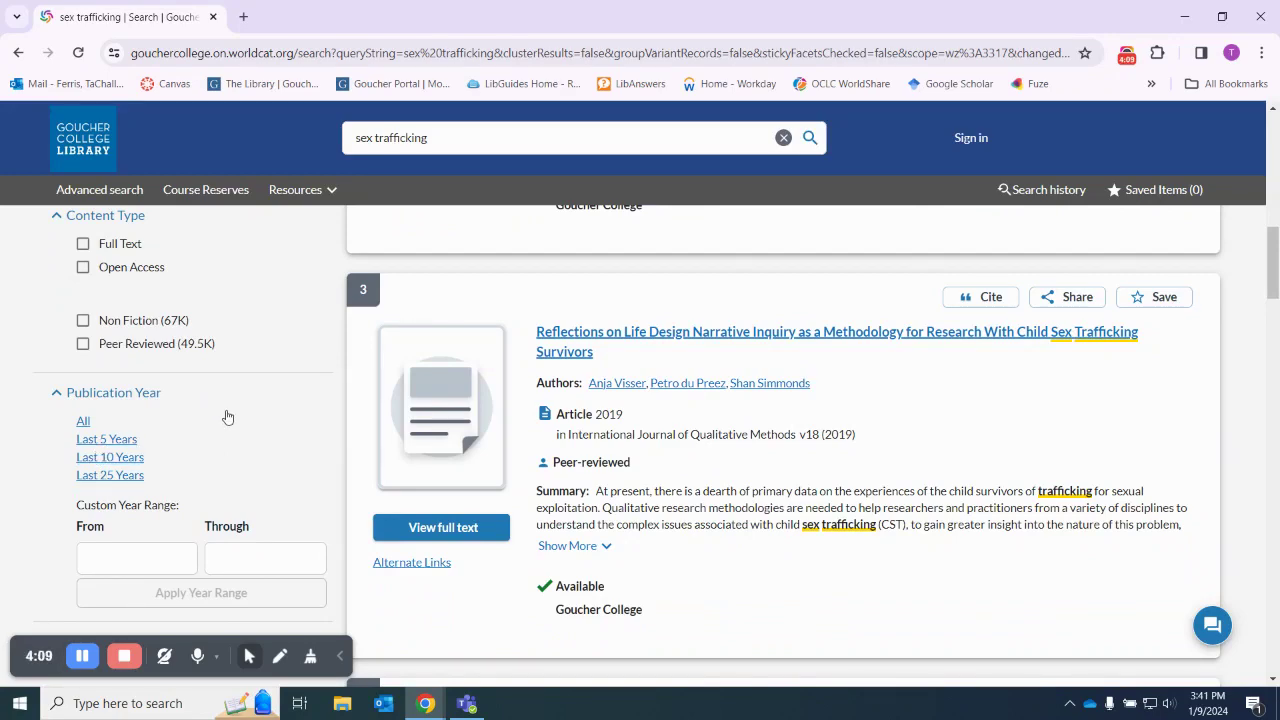
Step: Add the keyword "myths" to the query and search for "sex trafficking myths"
scroll(624, 333, up, 15)
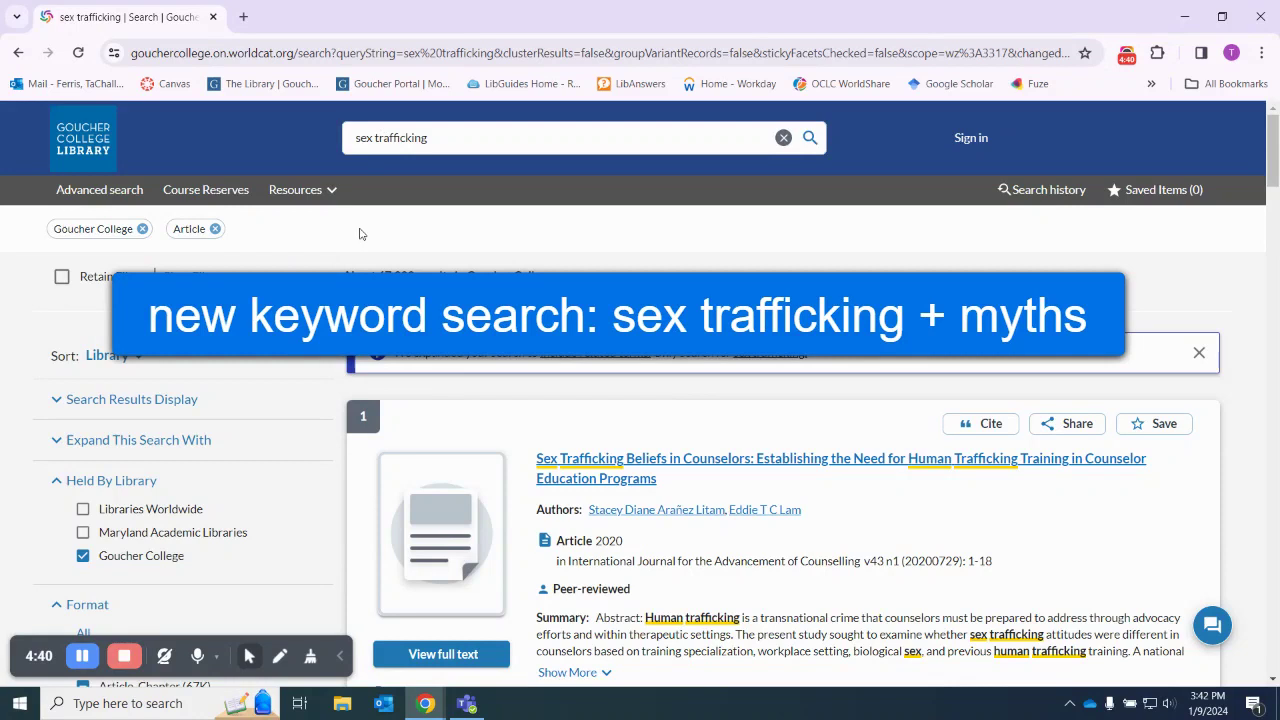
click(469, 150)
text(myths)
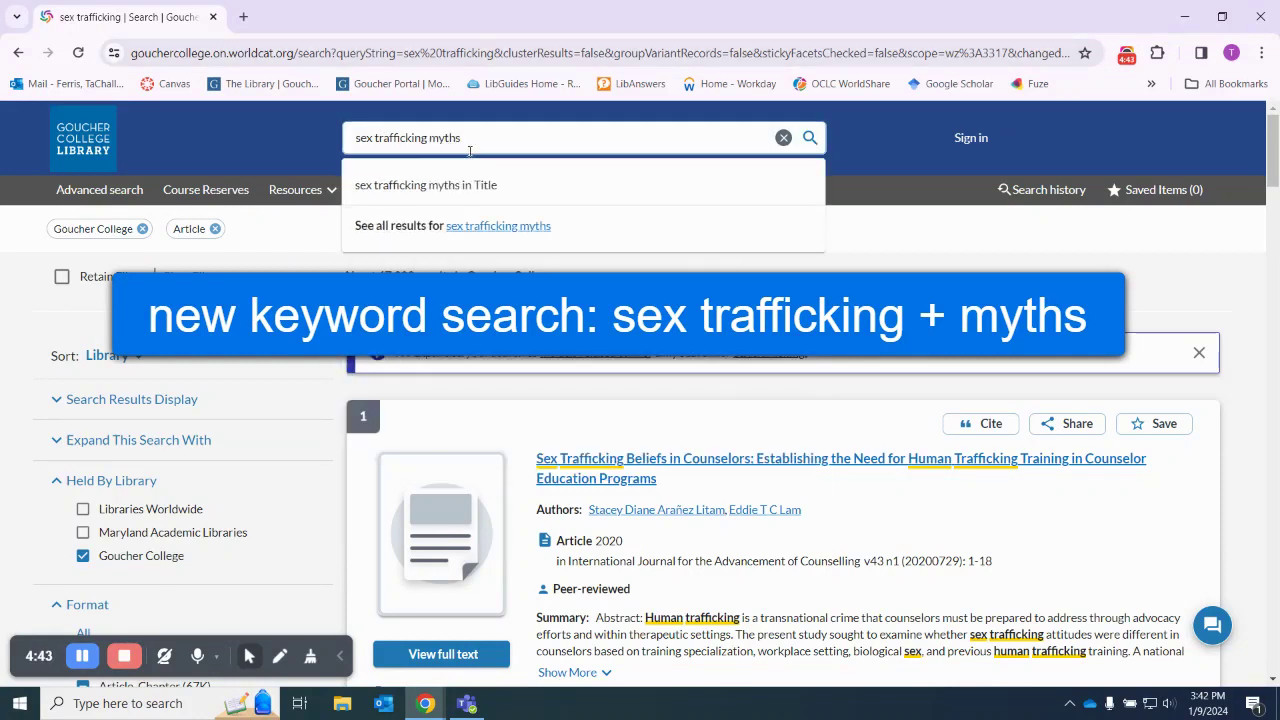
click(810, 137)
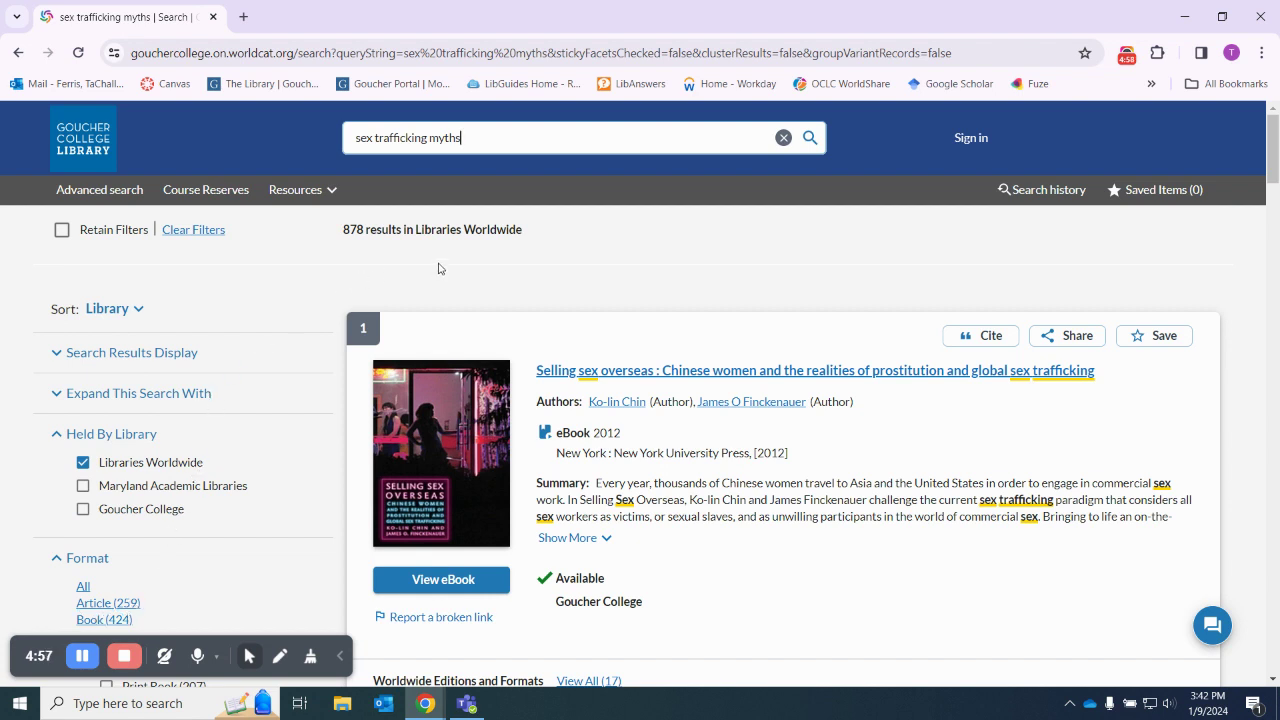
Step: Check the new result count and limit the results to articles held by Goucher College
drag(344, 229, 364, 229)
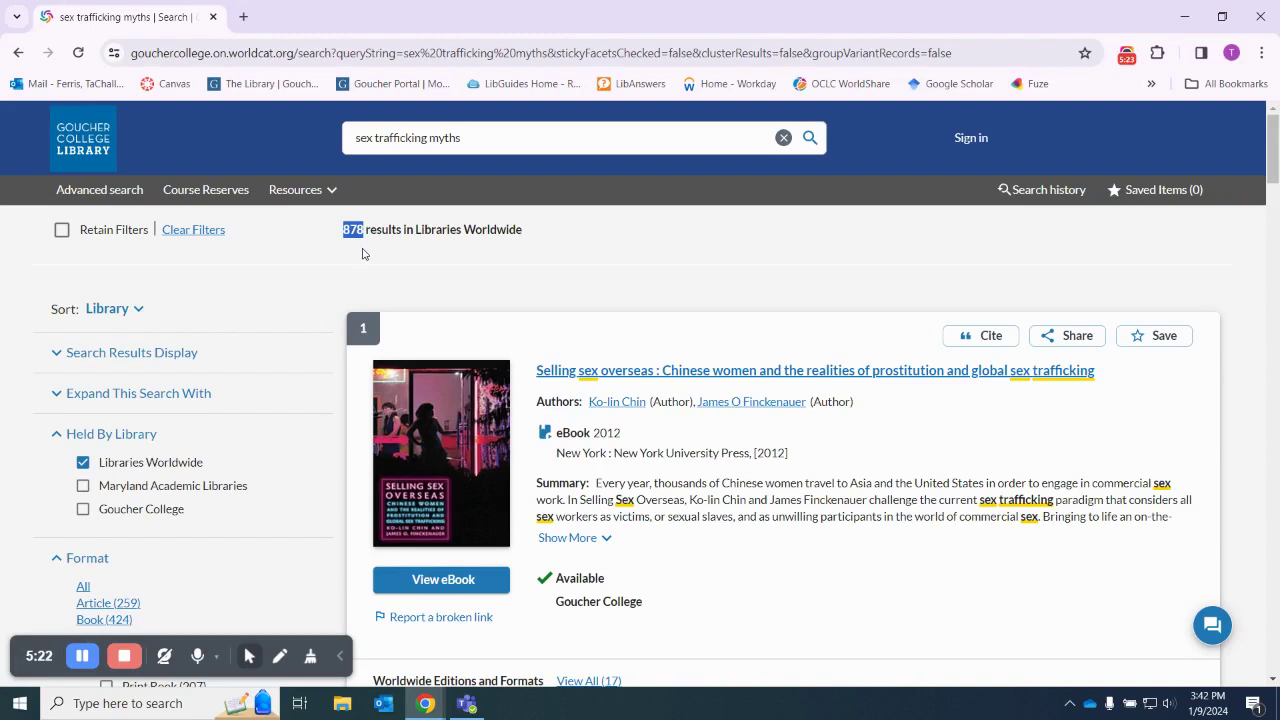
click(3, 314)
click(84, 509)
scroll(145, 395, down, 2)
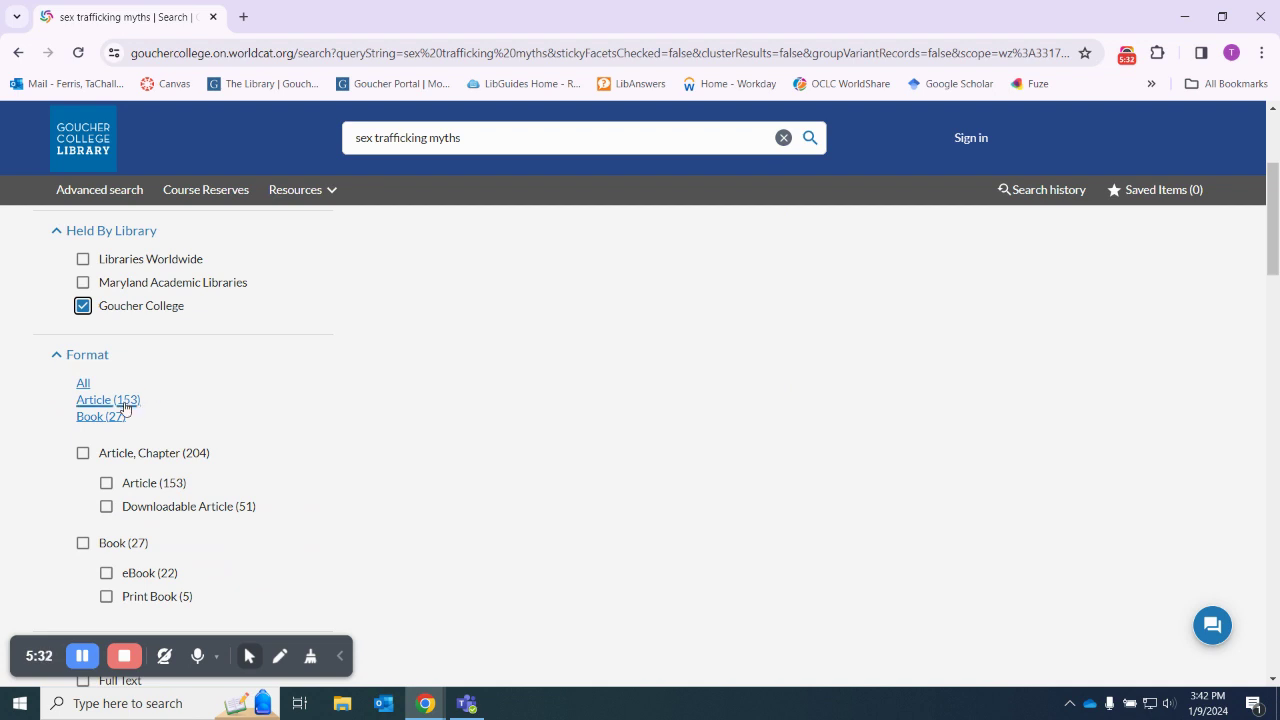
click(125, 404)
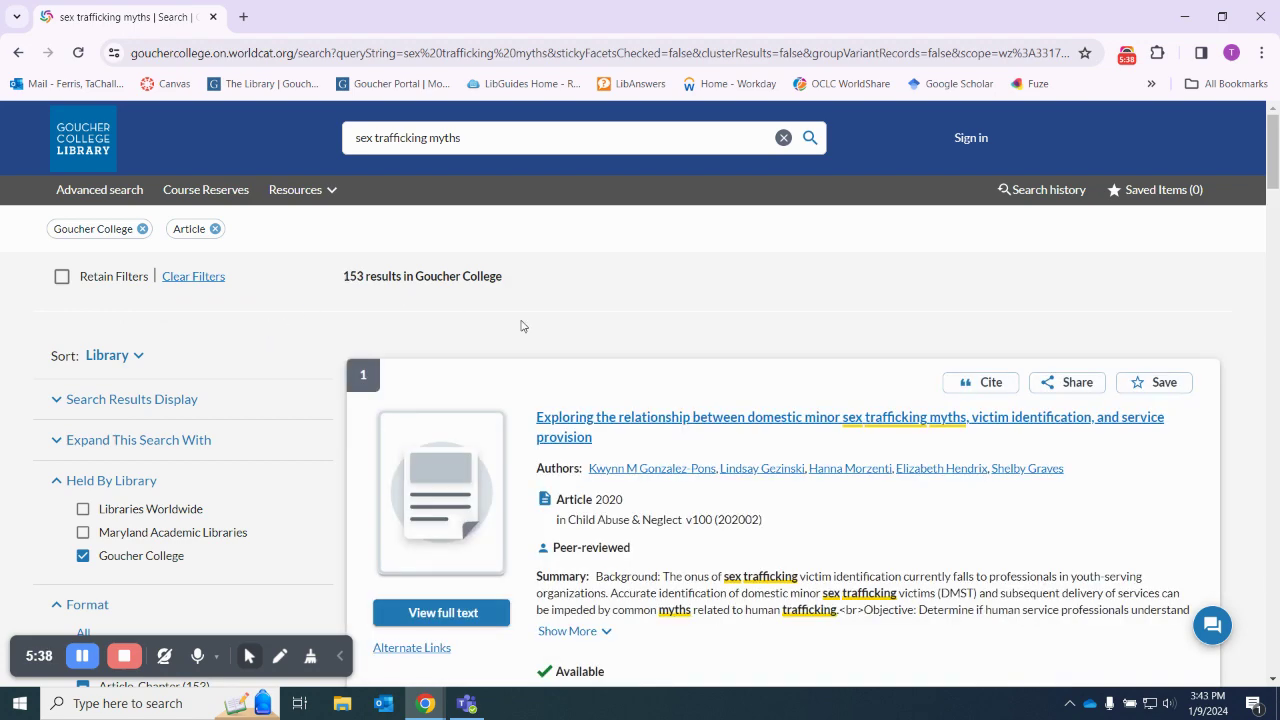
Step: Browse the filtered articles and read the expanded summary of the first result
scroll(548, 310, down, 1)
scroll(555, 304, down, 6)
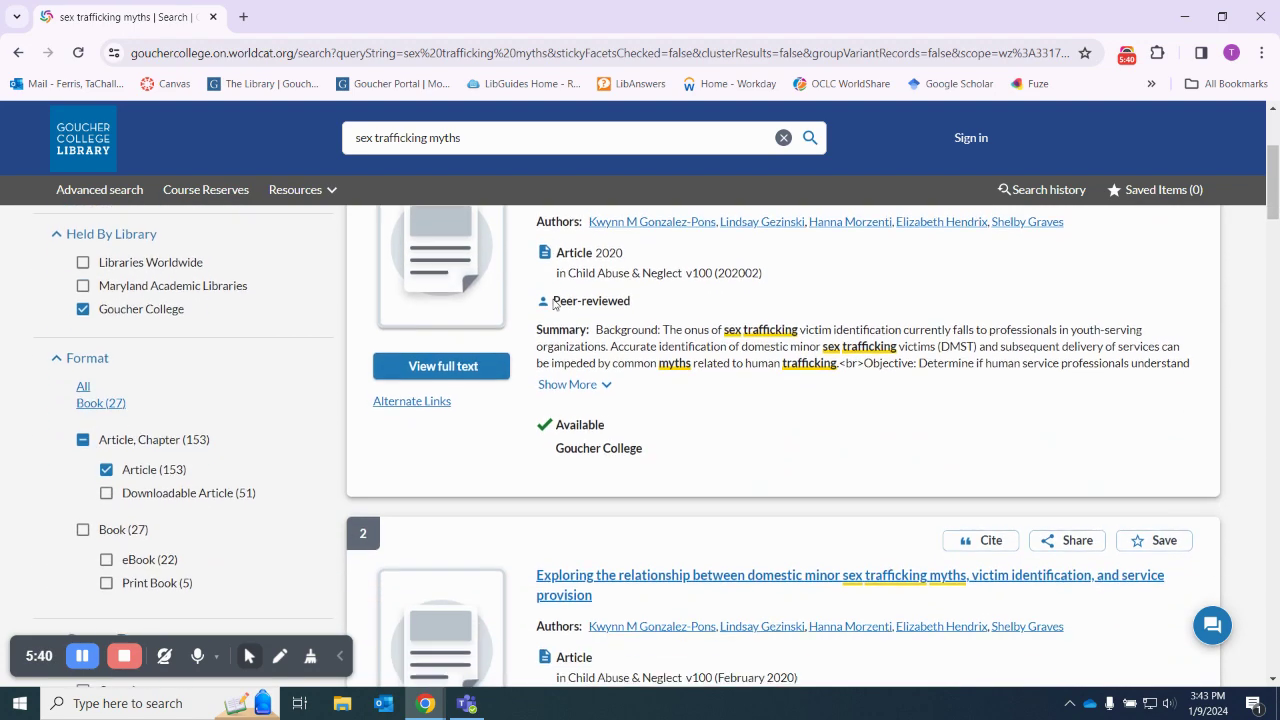
scroll(554, 283, down, 3)
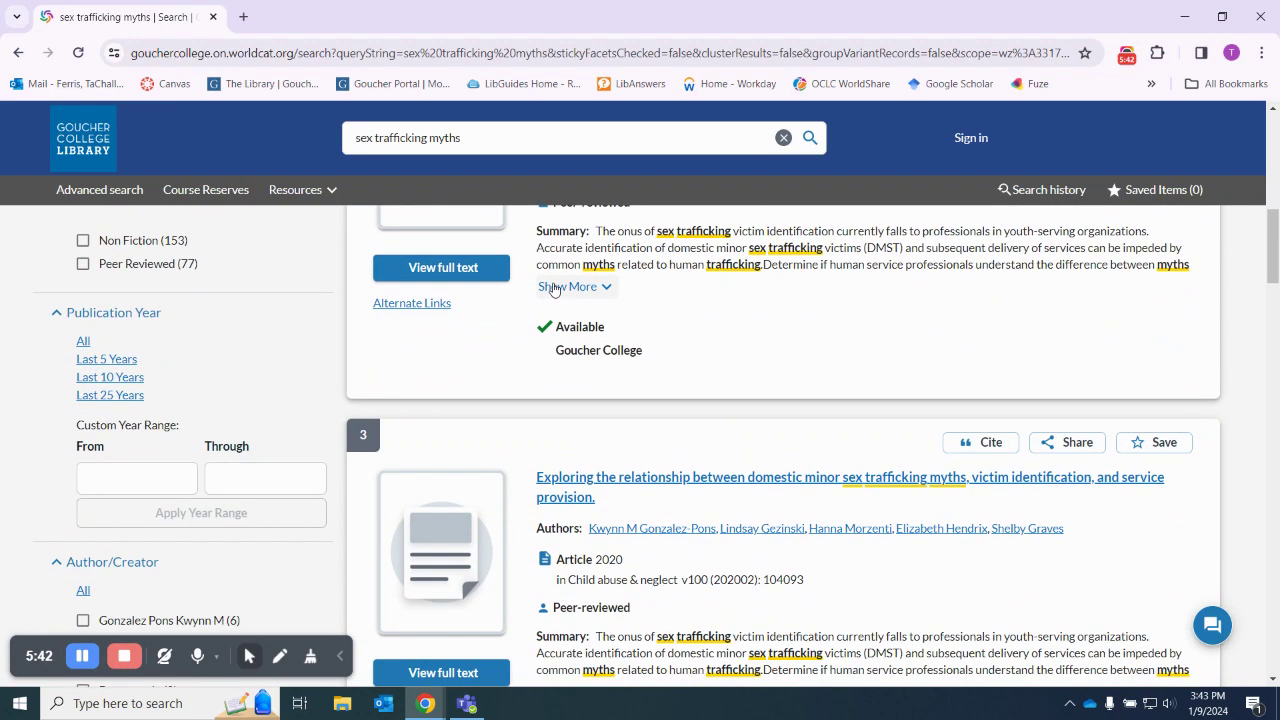
scroll(702, 305, up, 9)
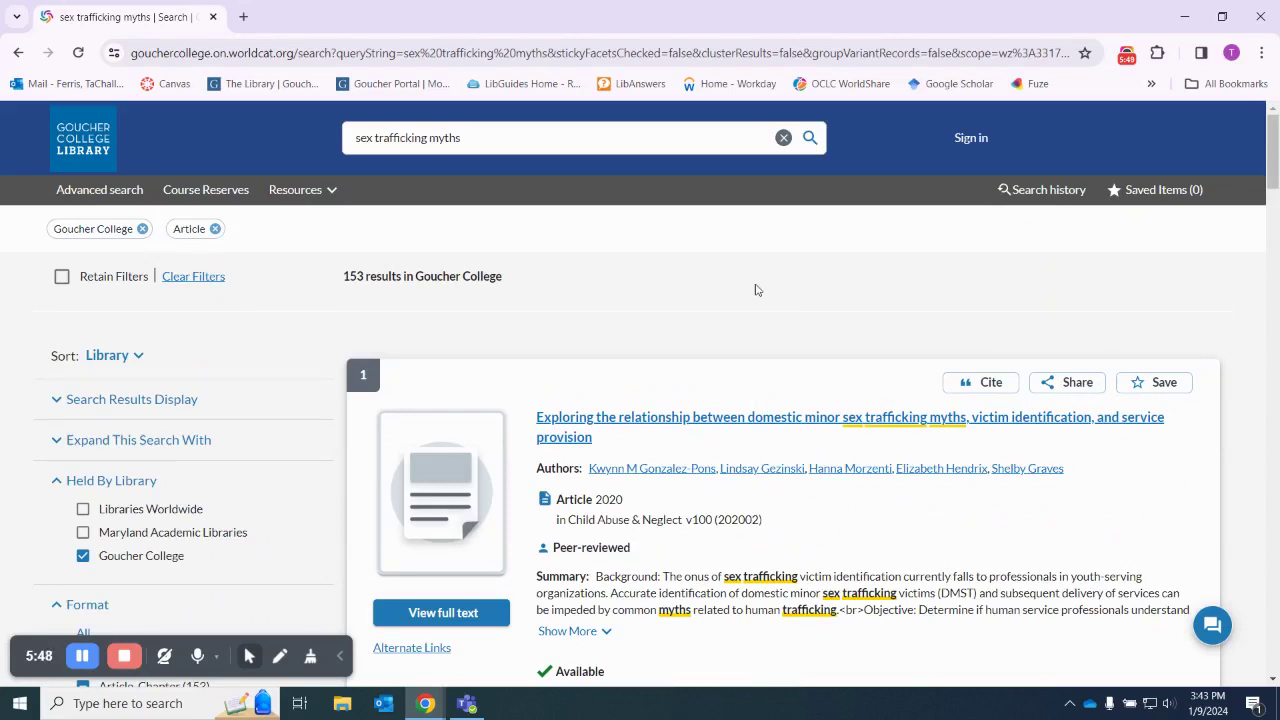
scroll(760, 298, down, 1)
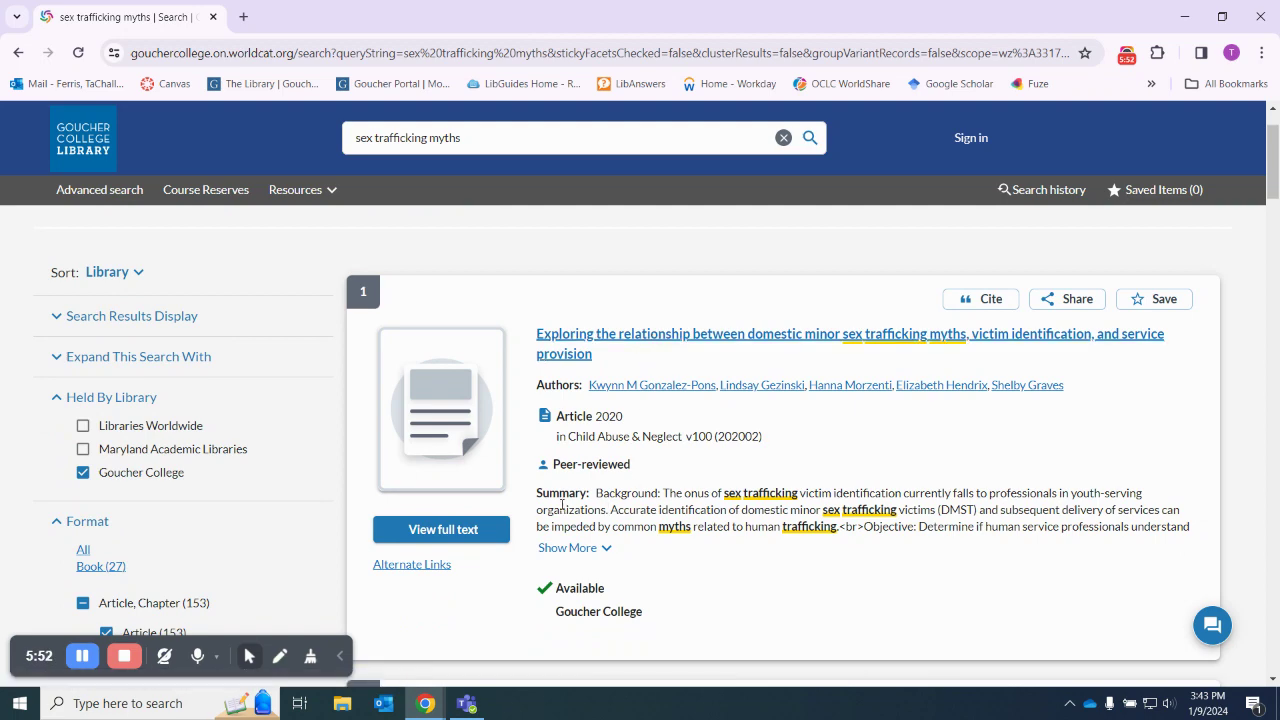
click(604, 547)
scroll(790, 483, down, 2)
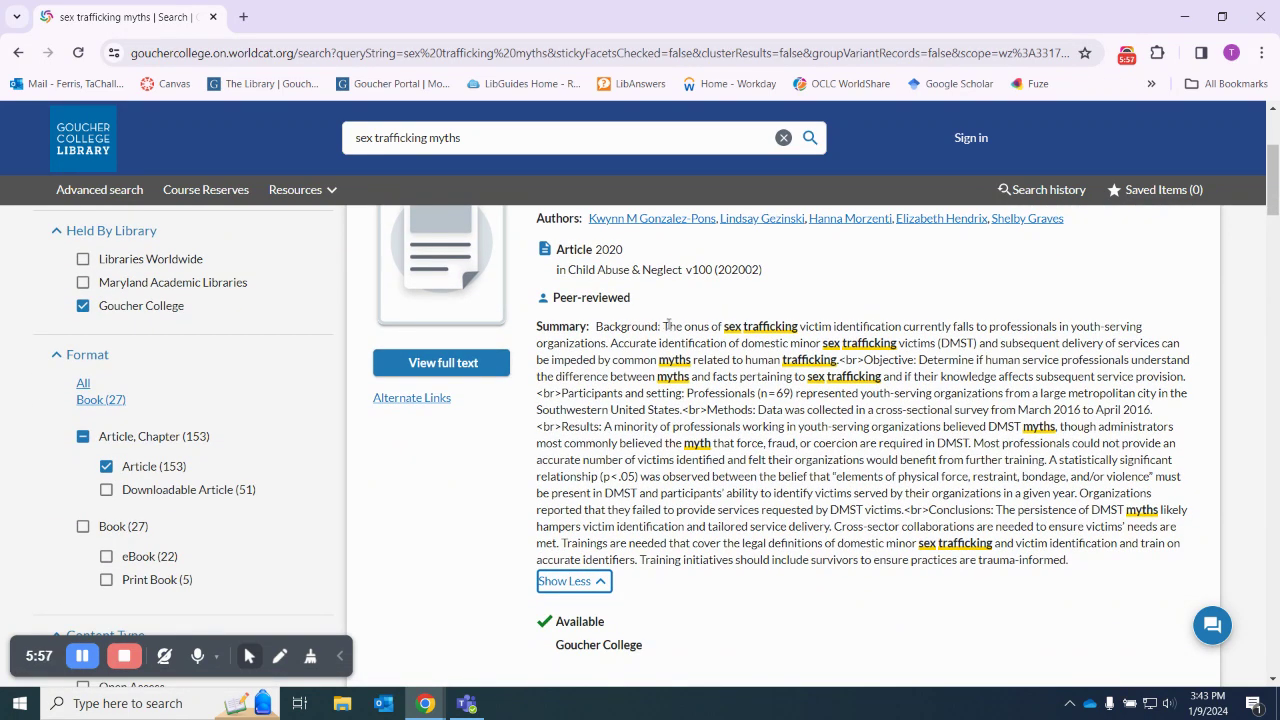
drag(666, 323, 1103, 576)
click(1103, 576)
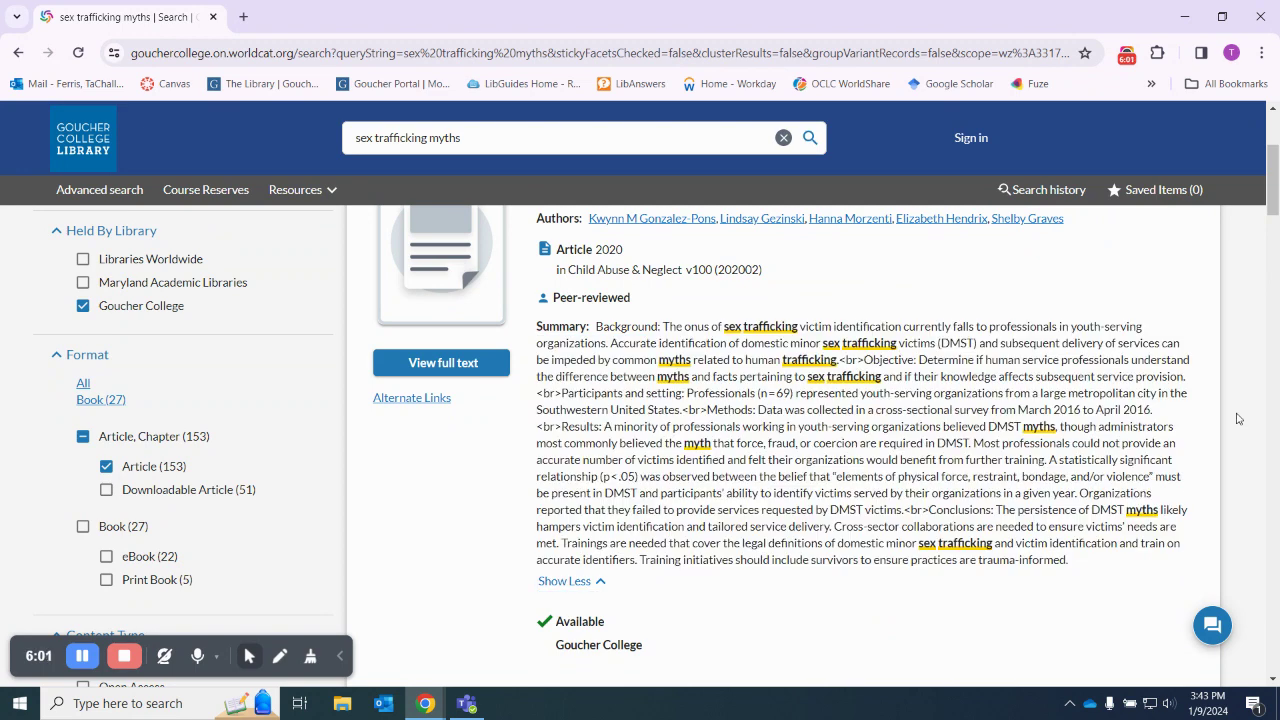
Step: Save the first two articles in the results to the saved items list
scroll(1238, 418, up, 2)
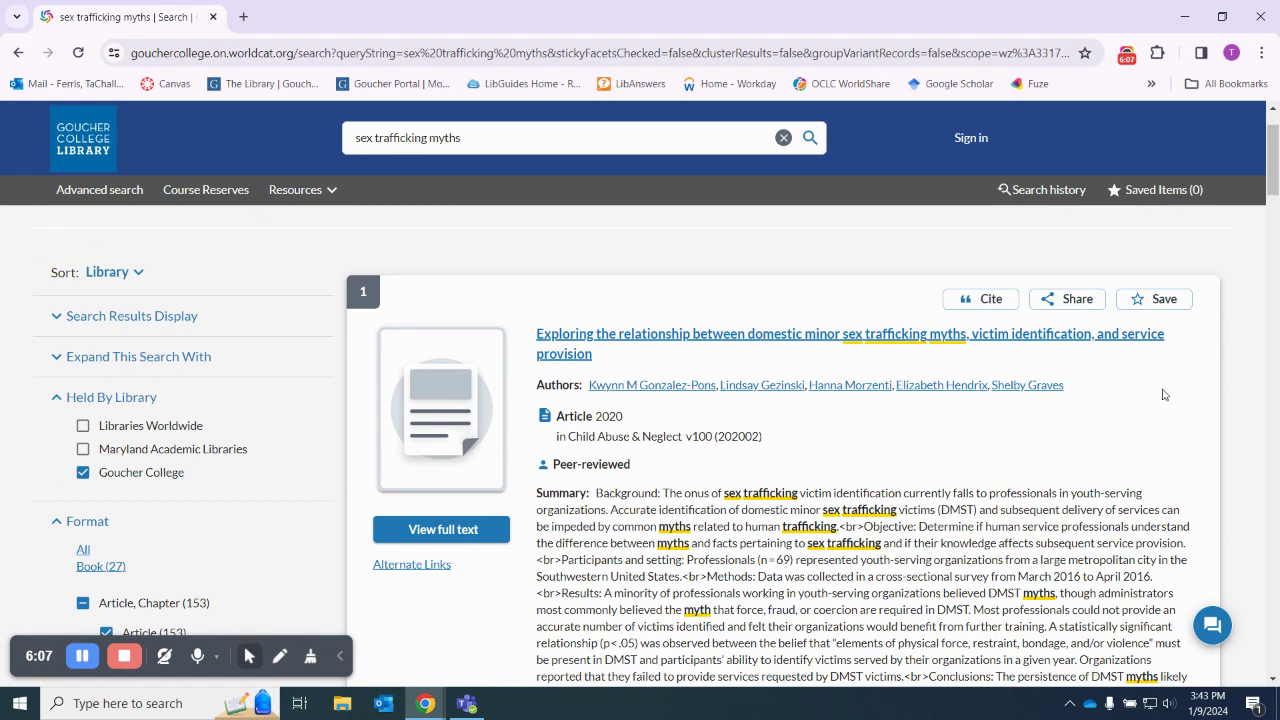
click(1147, 301)
scroll(1188, 456, down, 1)
scroll(1188, 456, down, 4)
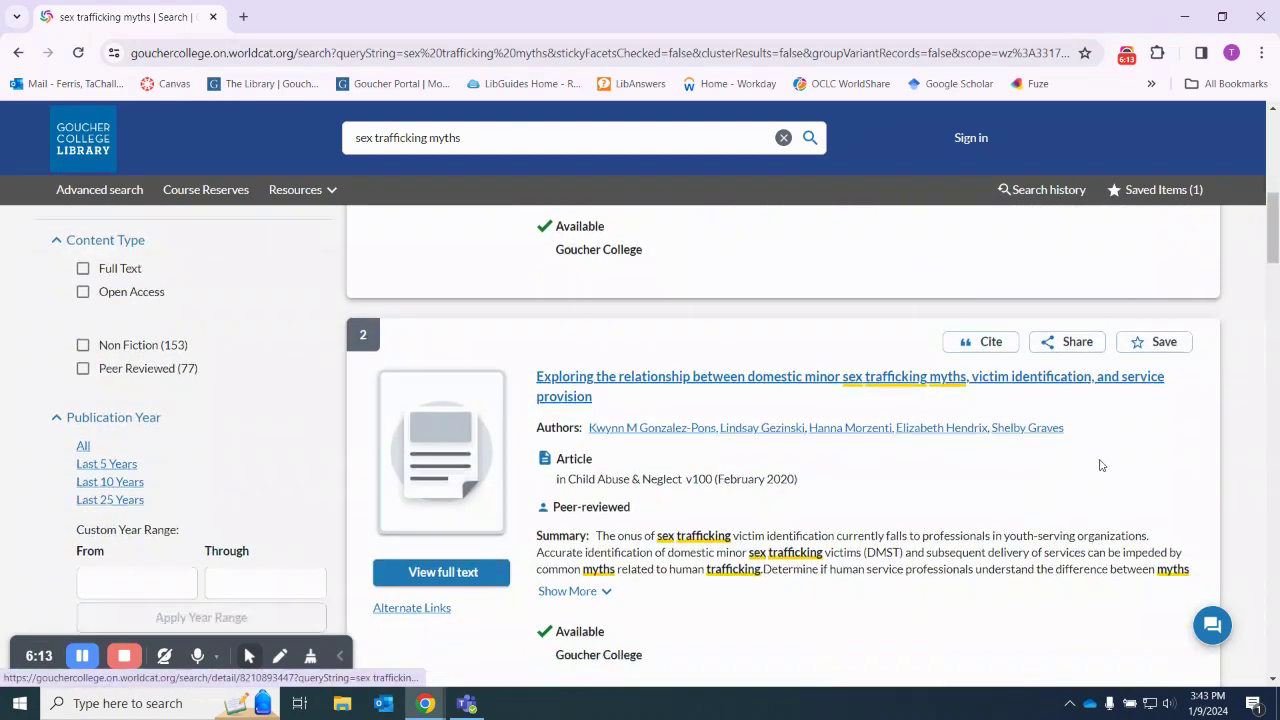
scroll(1100, 461, down, 1)
click(1163, 237)
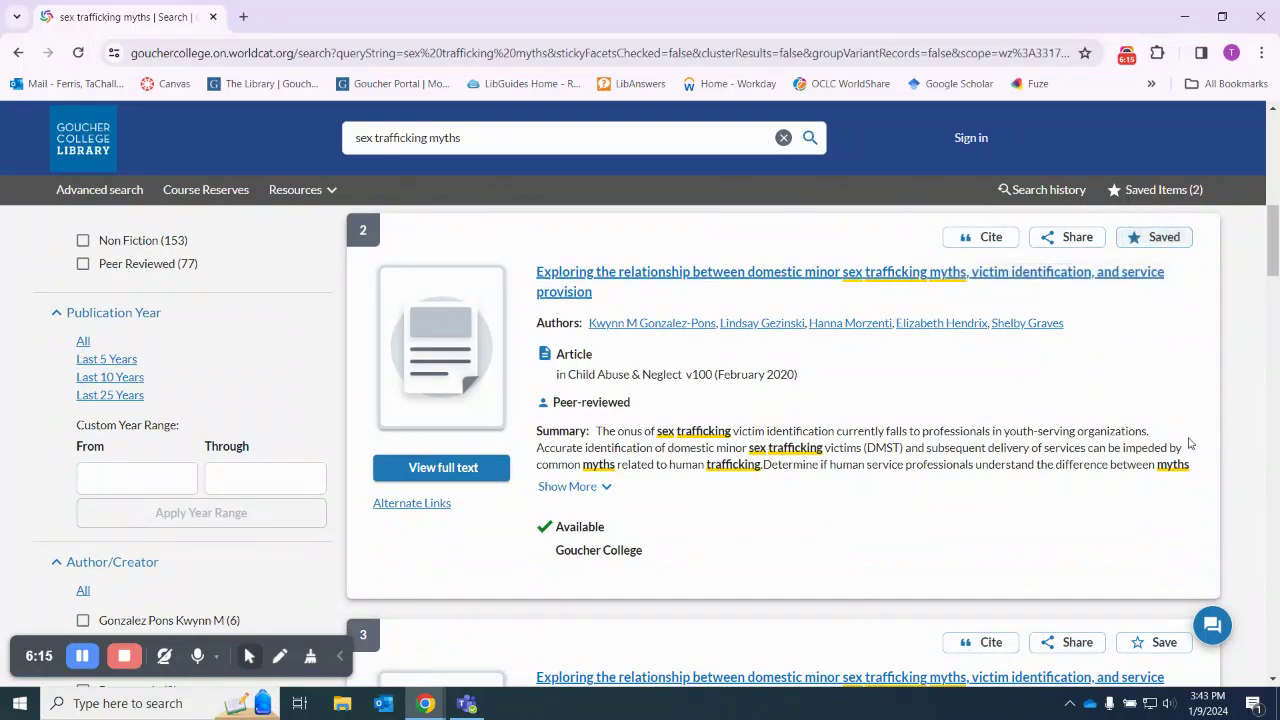
scroll(1190, 443, down, 1)
scroll(1175, 425, up, 6)
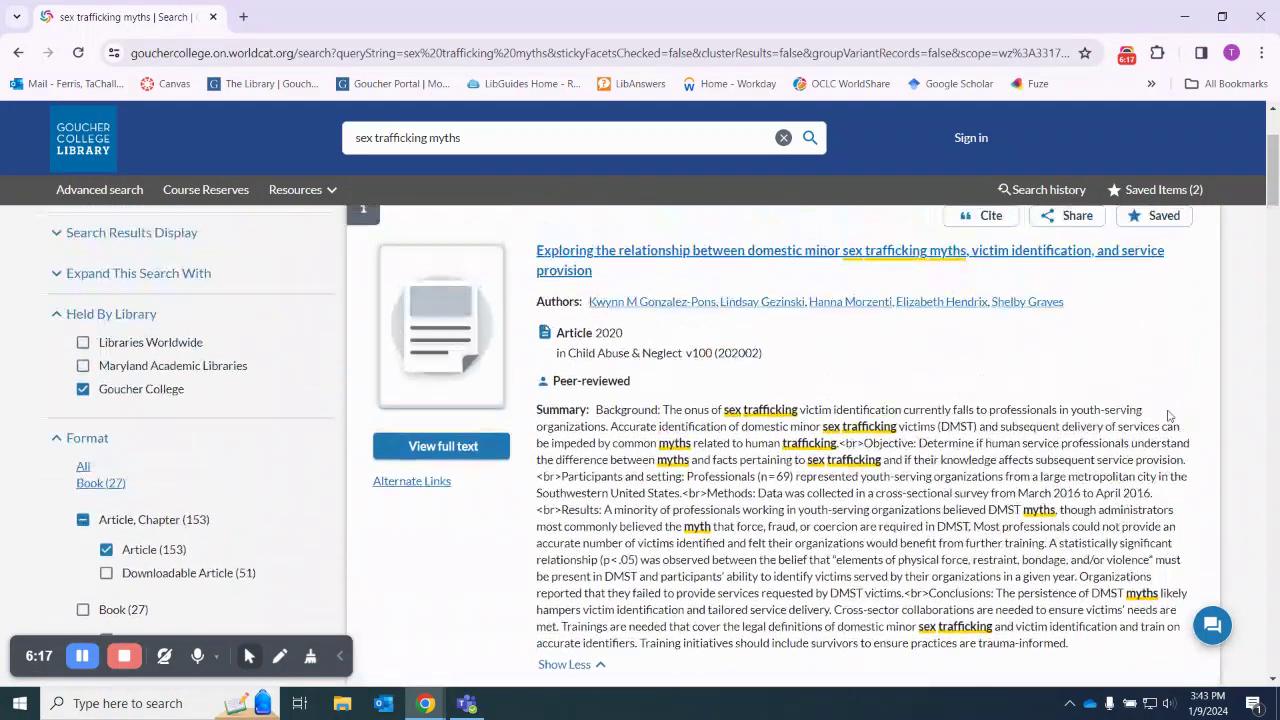
Step: Open the saved items list and examine the form for emailing the selected records, leaving it without sending
scroll(1168, 415, up, 1)
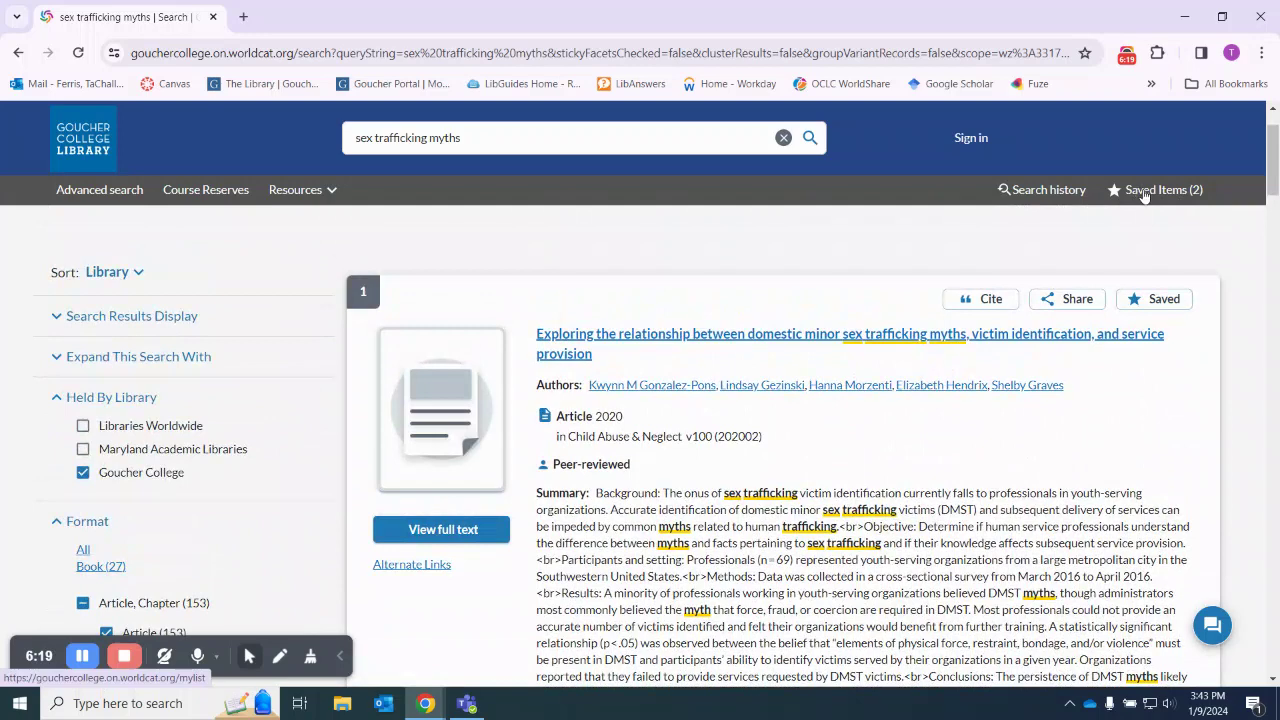
click(1146, 192)
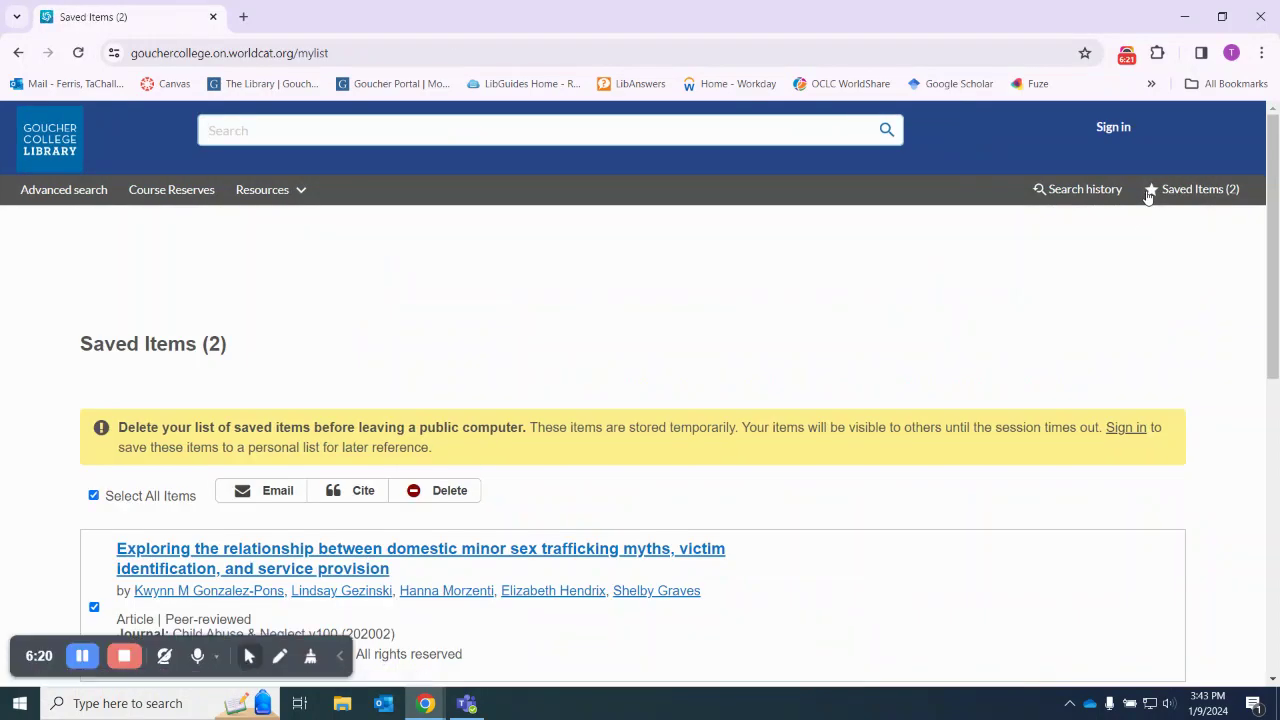
scroll(196, 360, down, 3)
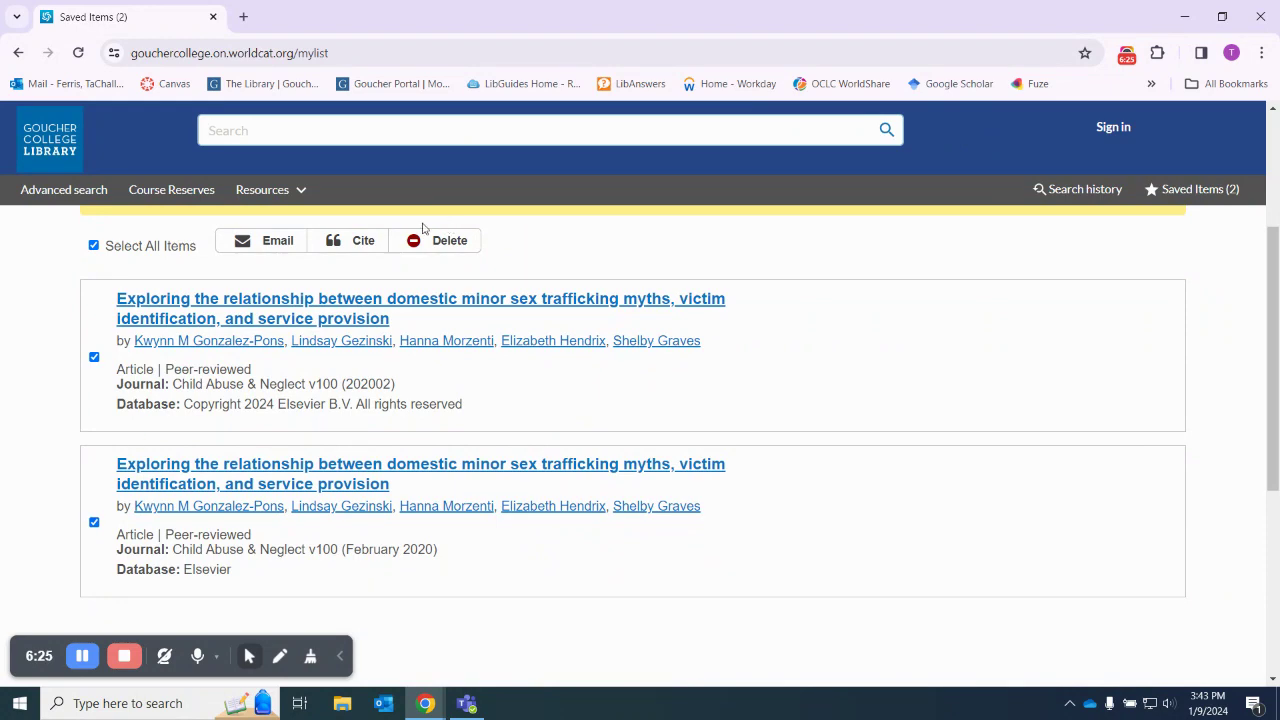
click(265, 242)
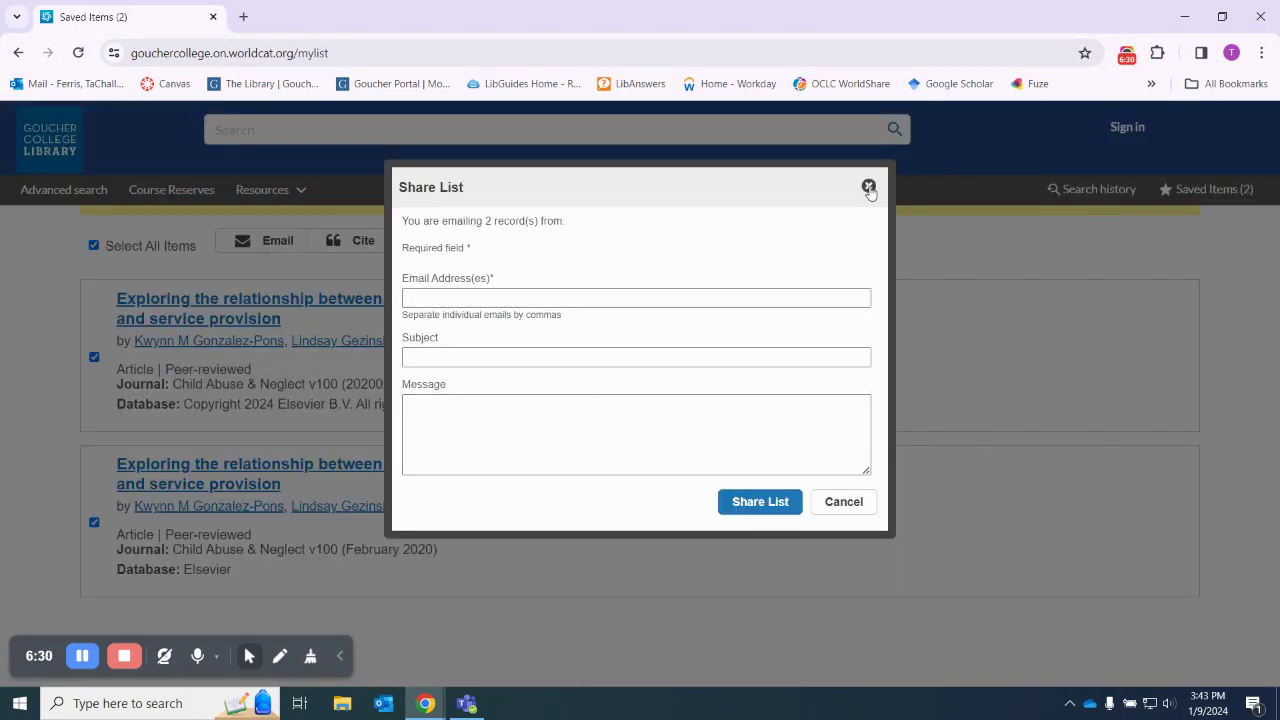
click(869, 188)
scroll(10, 478, up, 3)
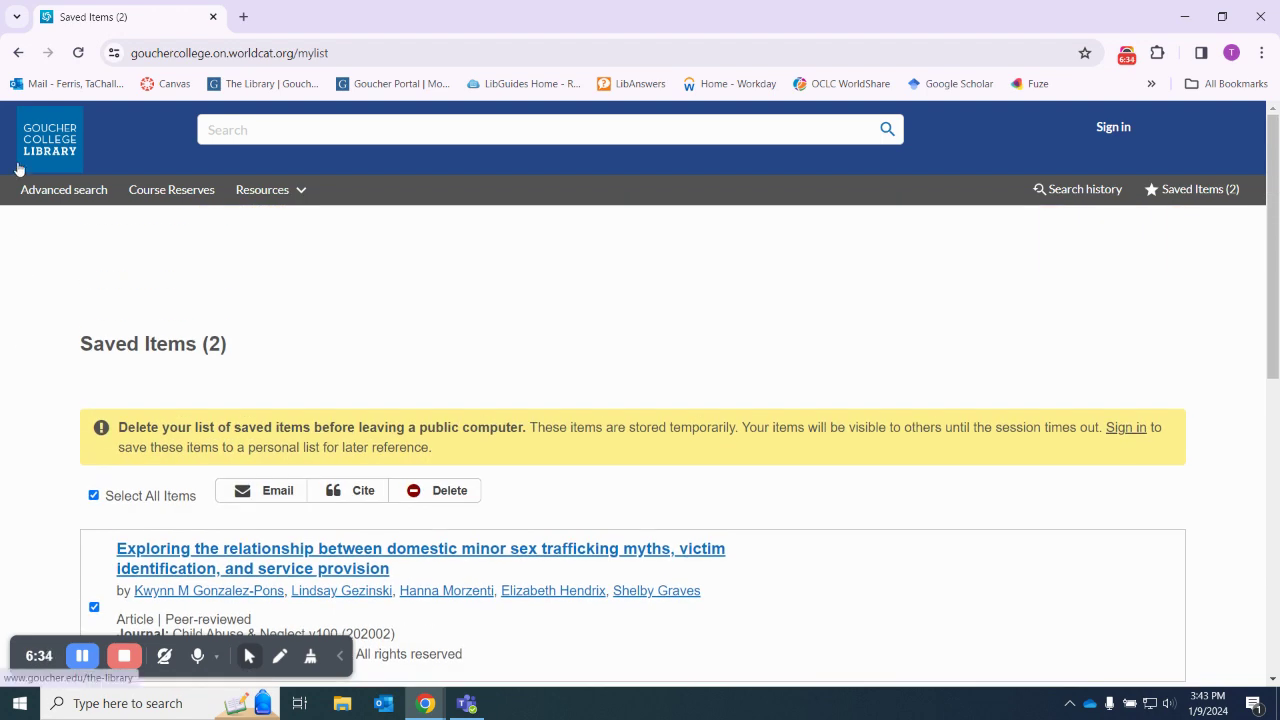
Step: Return to the search results and examine the sharing options for the first article
click(18, 53)
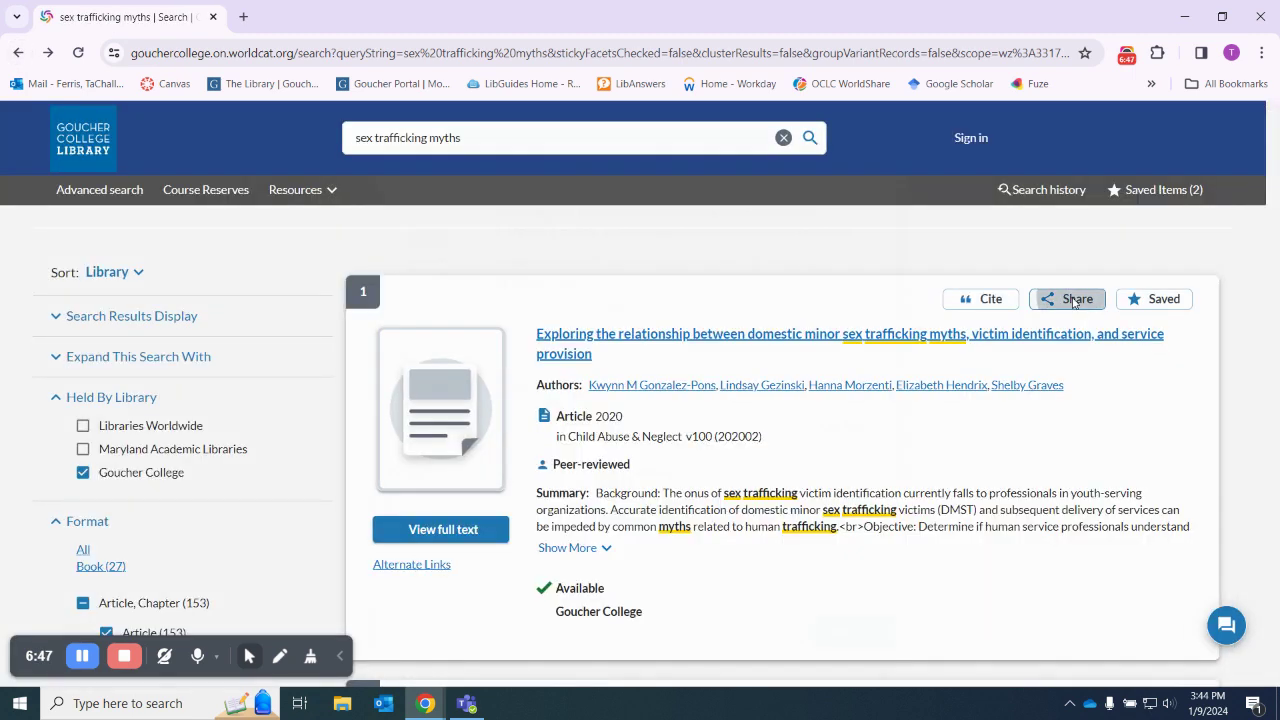
click(1070, 298)
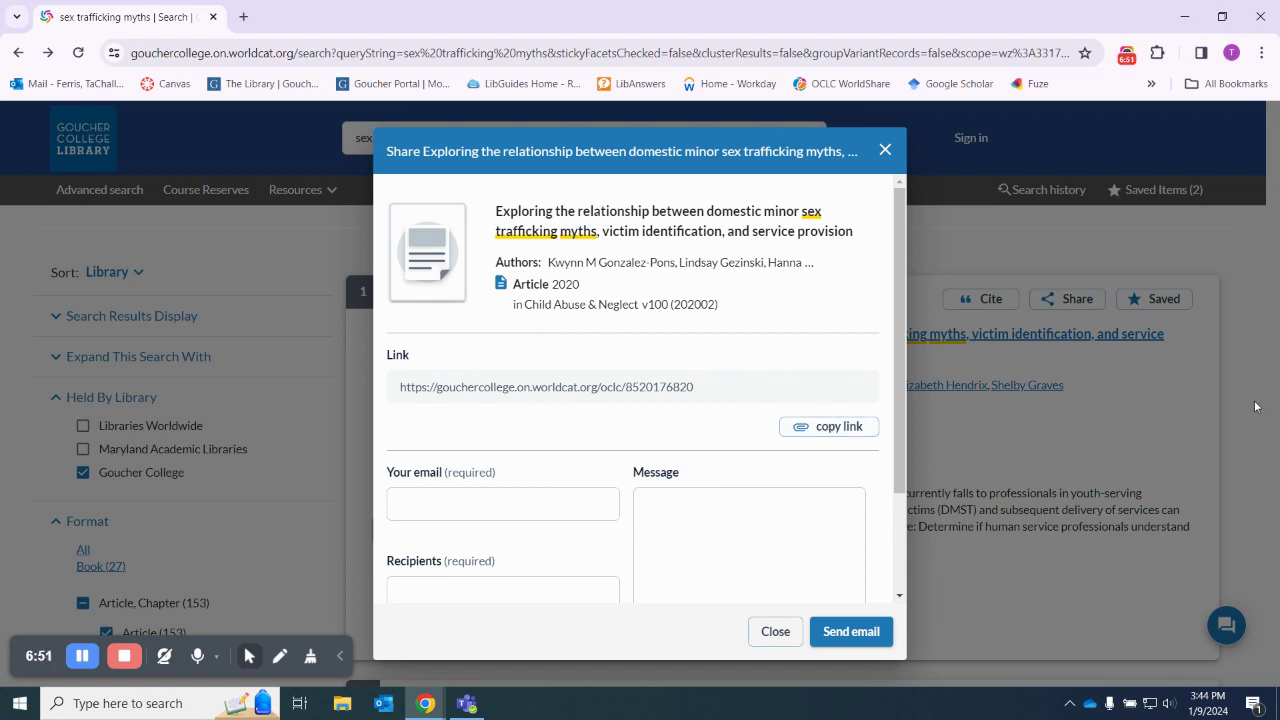
scroll(571, 386, down, 2)
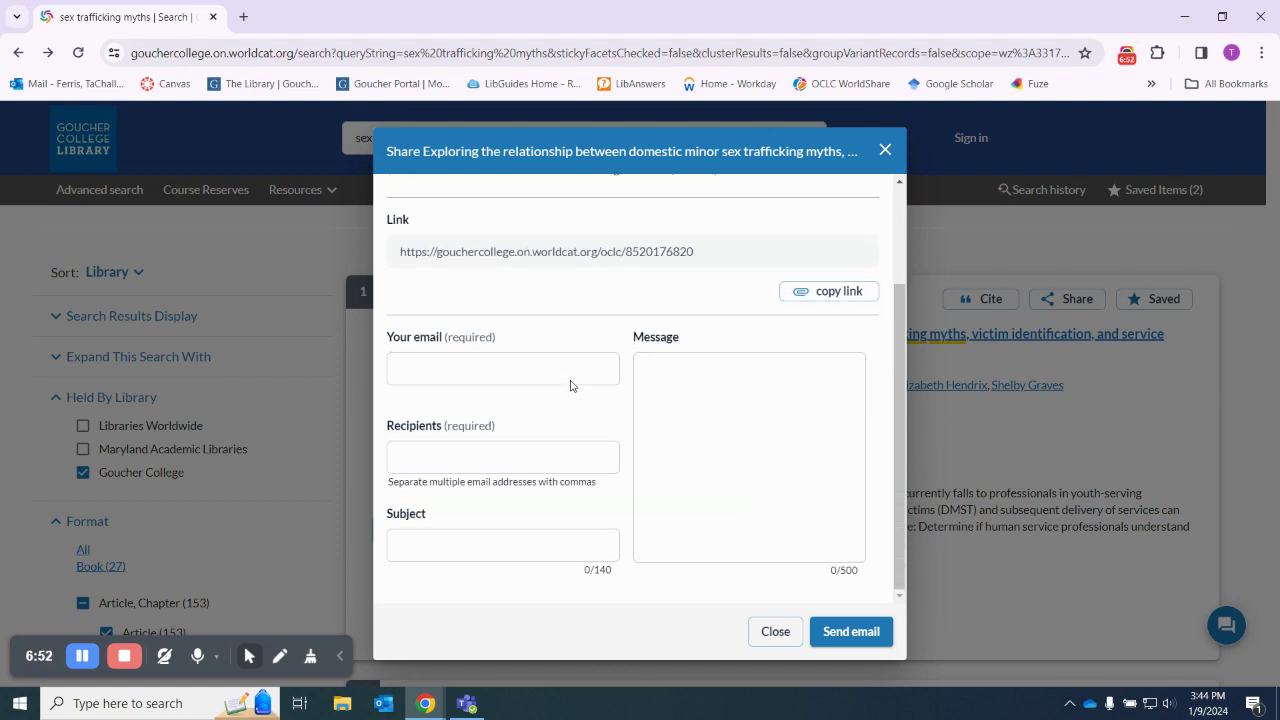
click(775, 631)
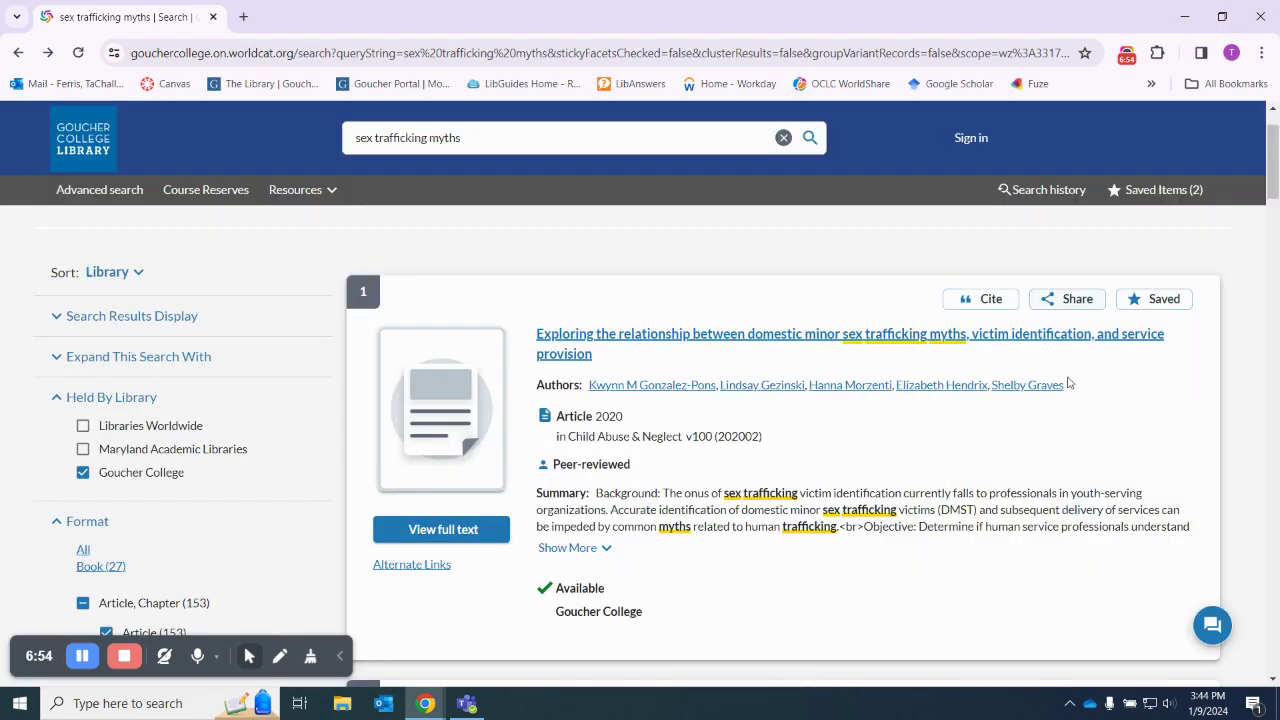
Step: View the first article's citation in MLA 9th ed. style and close the citation window
click(973, 303)
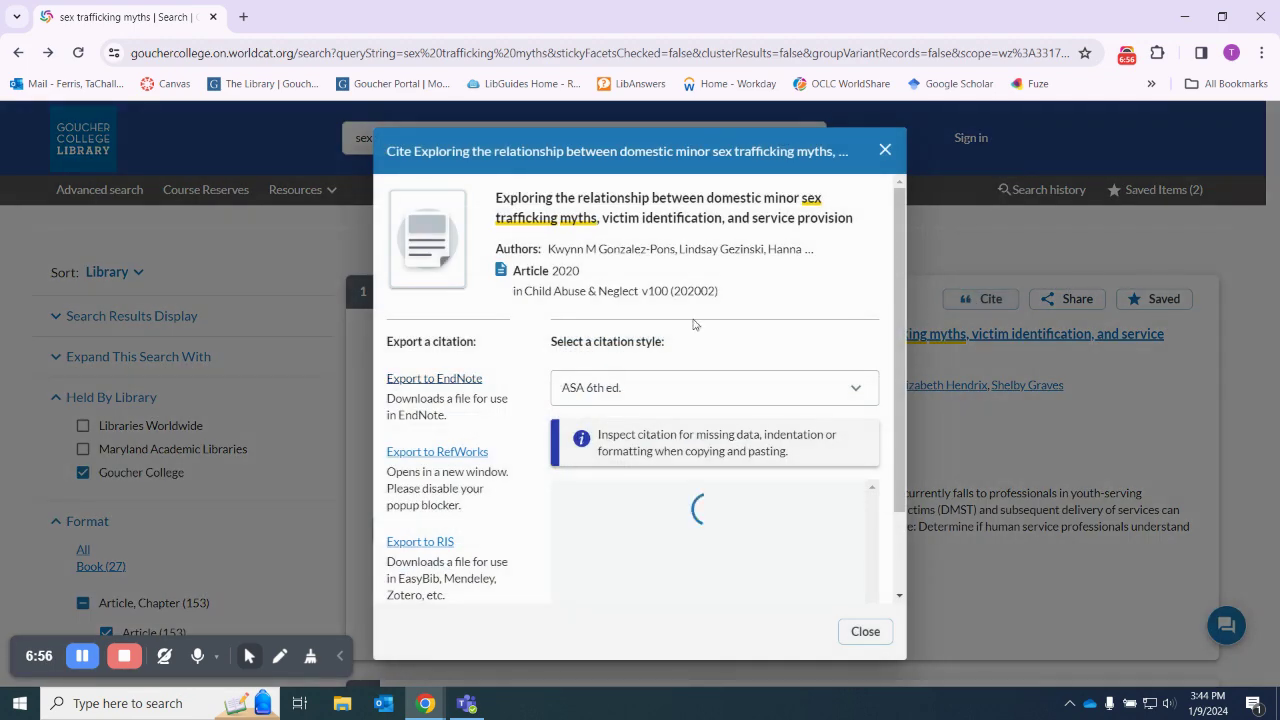
click(636, 392)
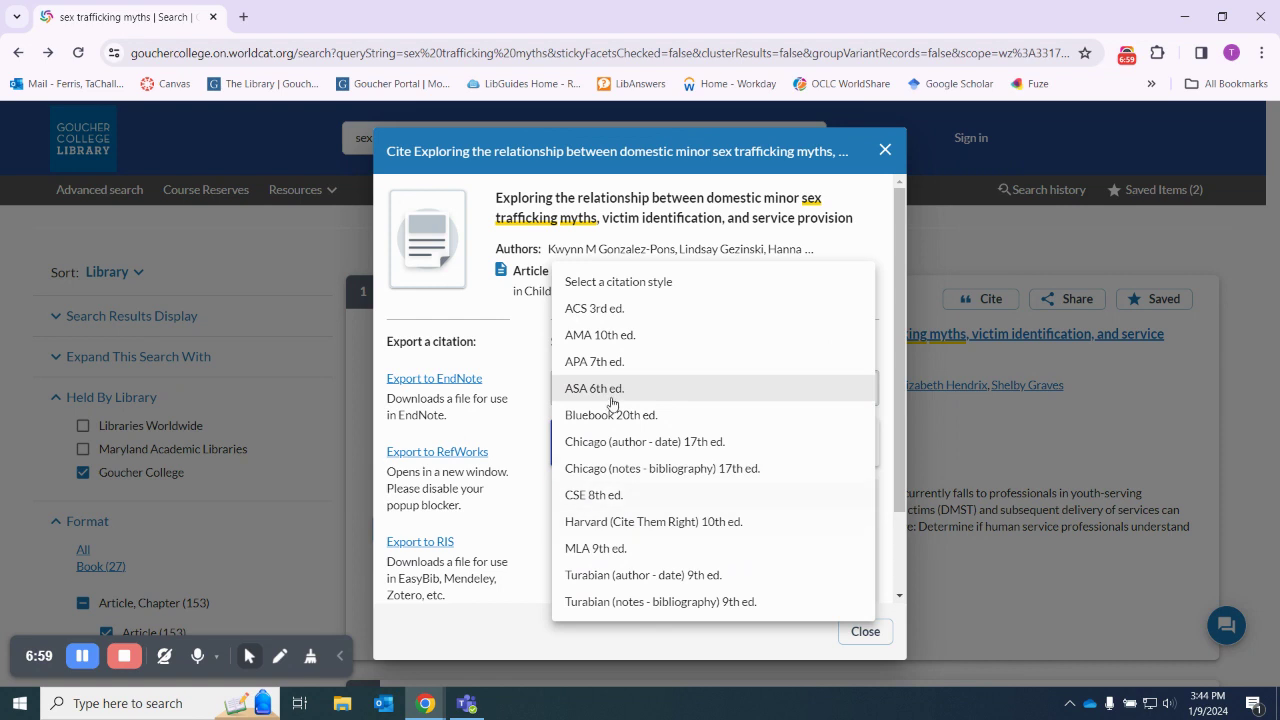
click(598, 550)
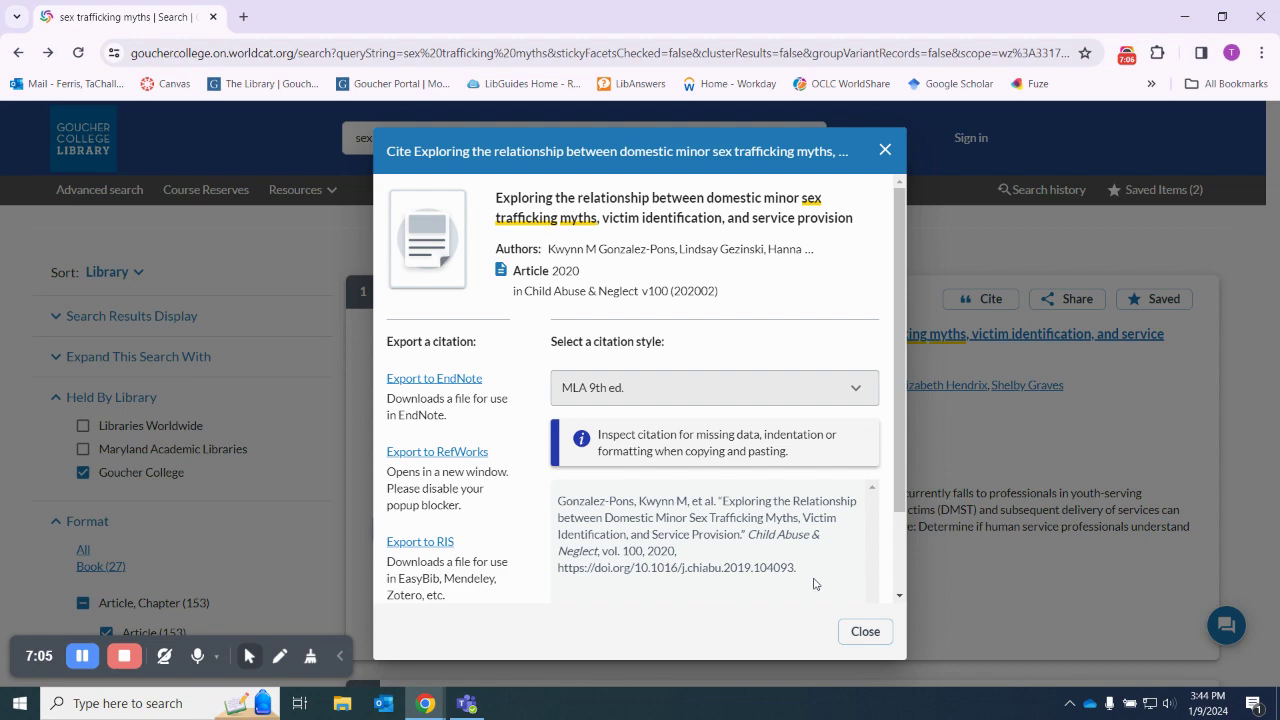
click(866, 632)
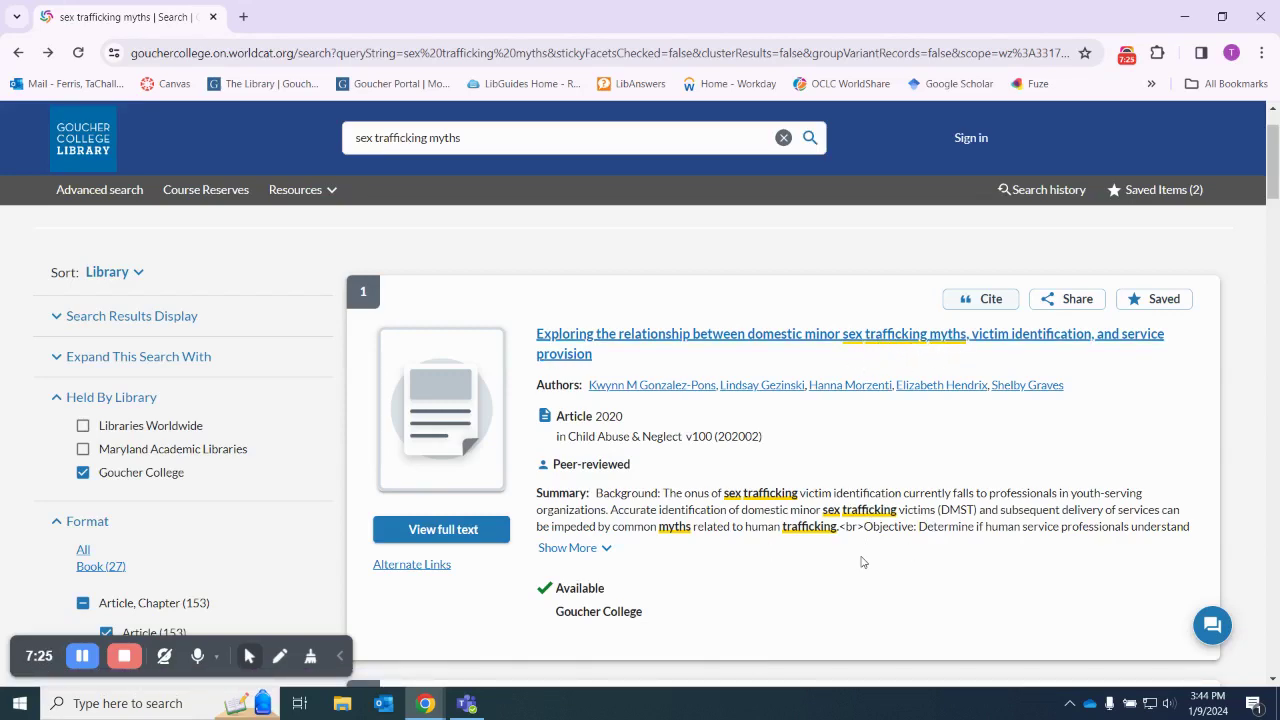
Step: Open the advanced search and set its first row to the Subject index with the term "sex trafficking"
scroll(860, 572, down, 2)
scroll(860, 572, down, 3)
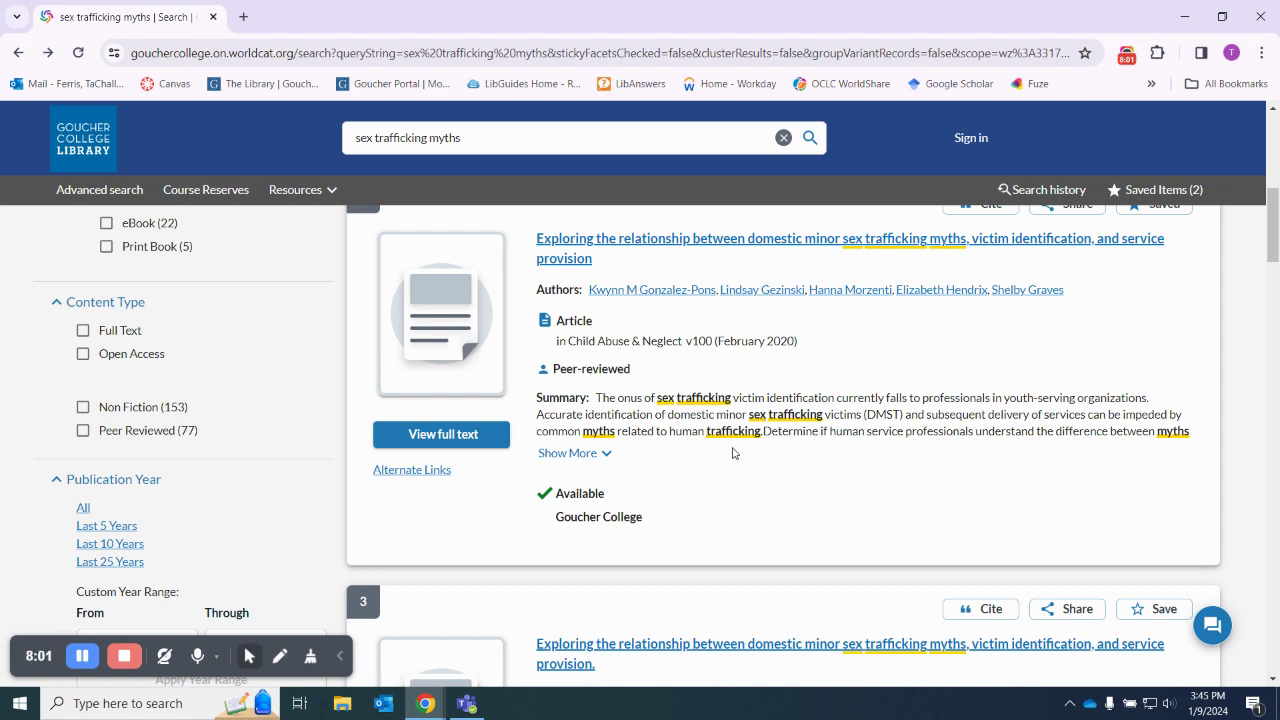
click(116, 193)
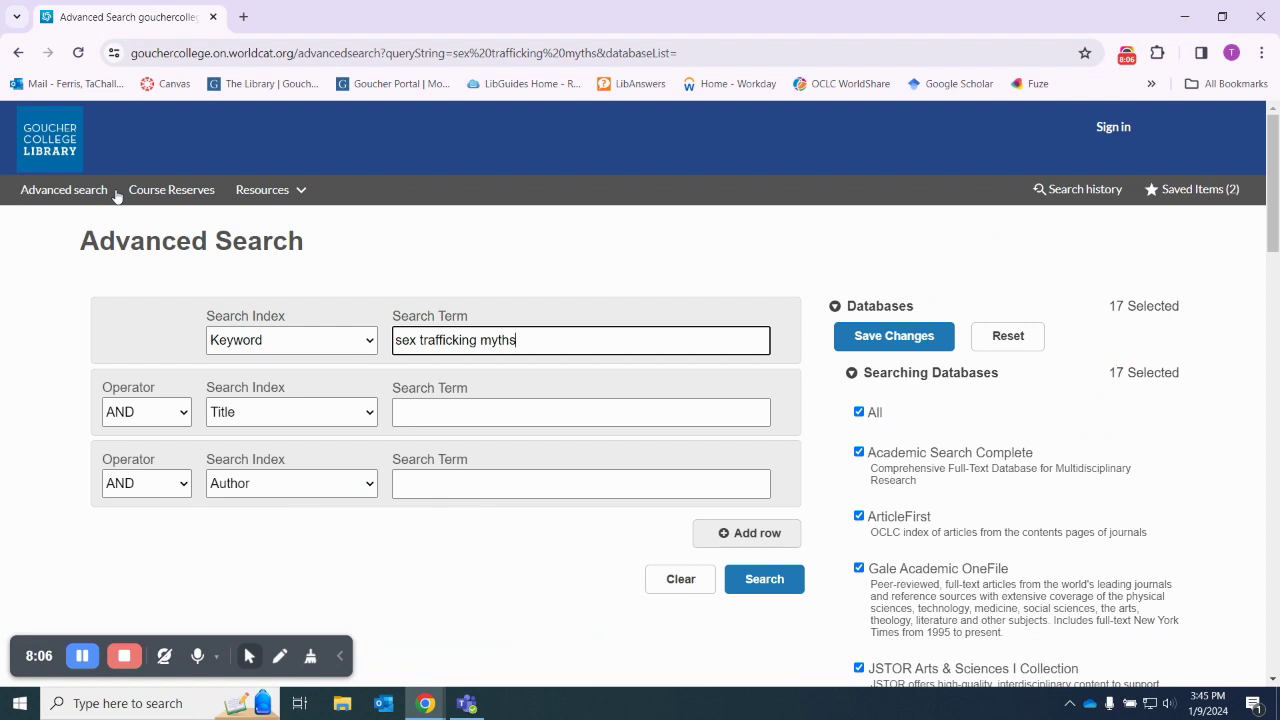
click(254, 341)
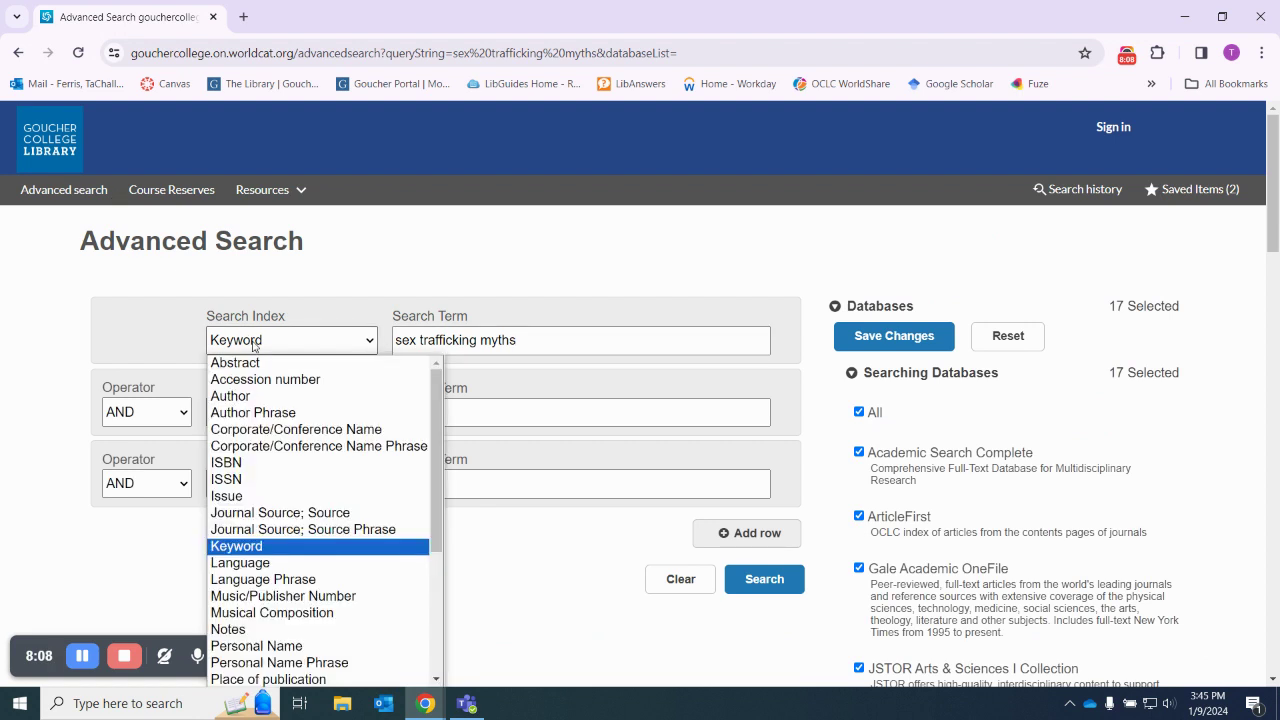
scroll(250, 490, down, 4)
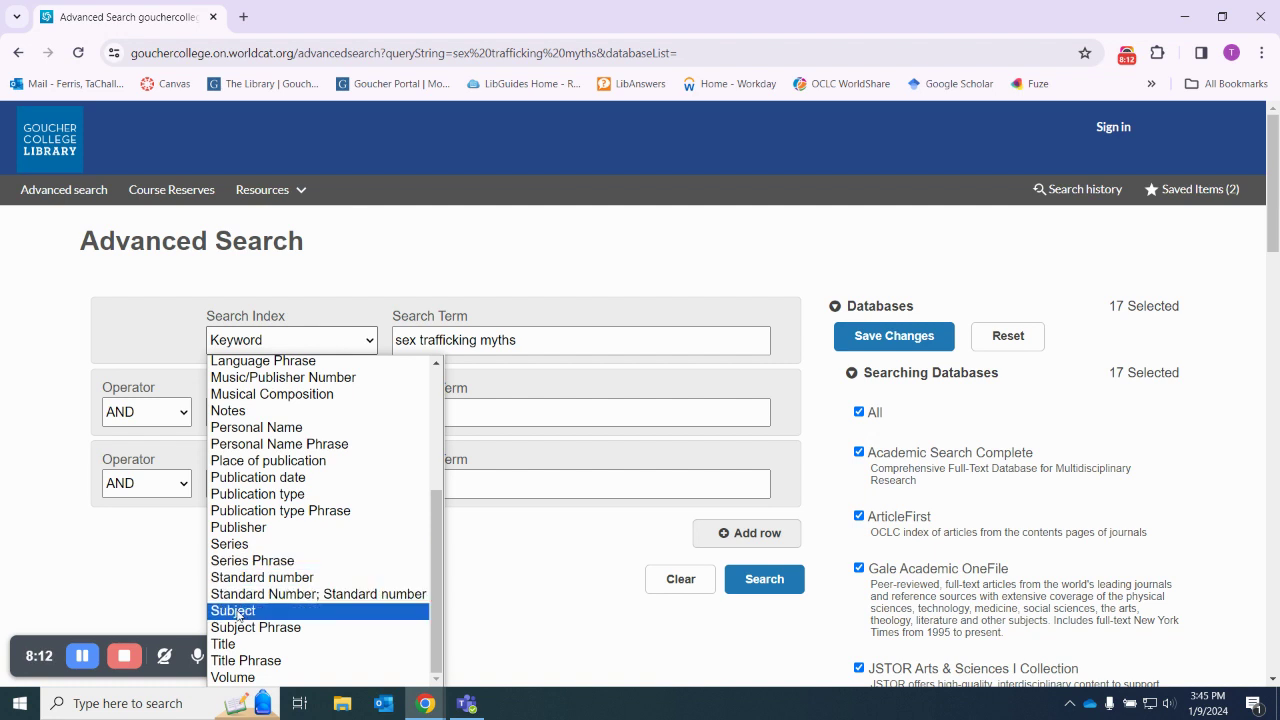
click(240, 611)
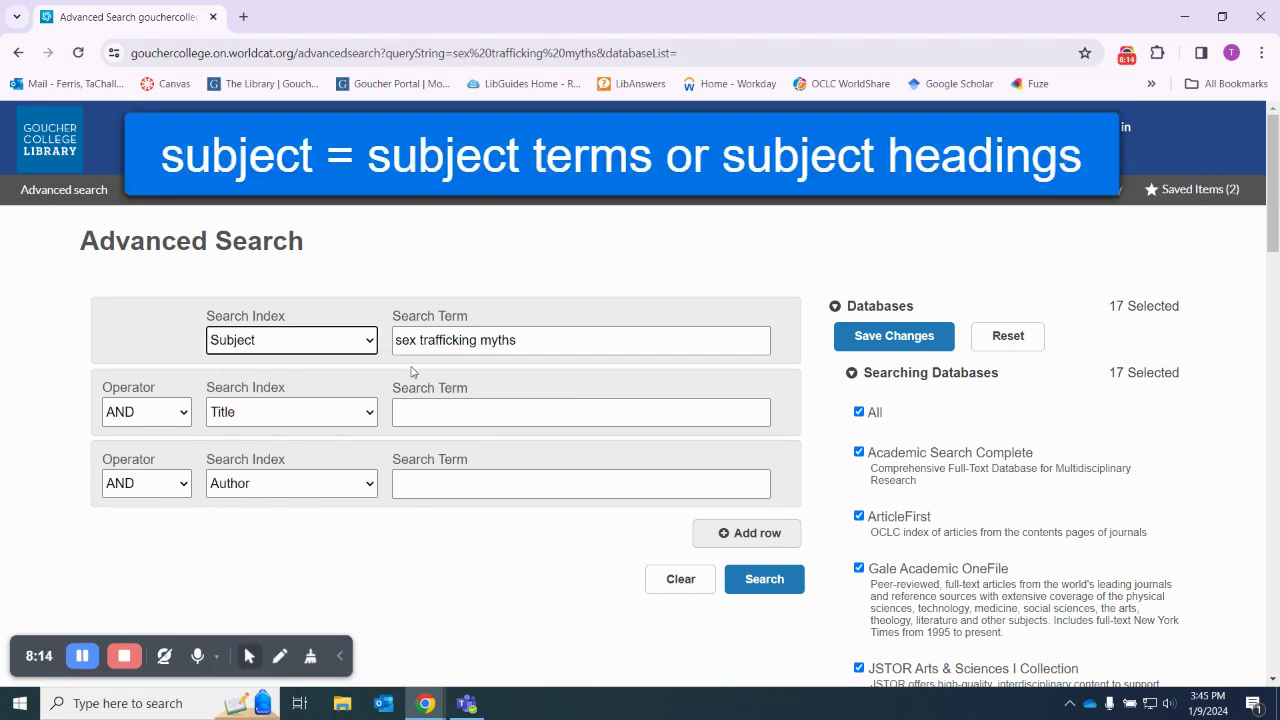
click(380, 276)
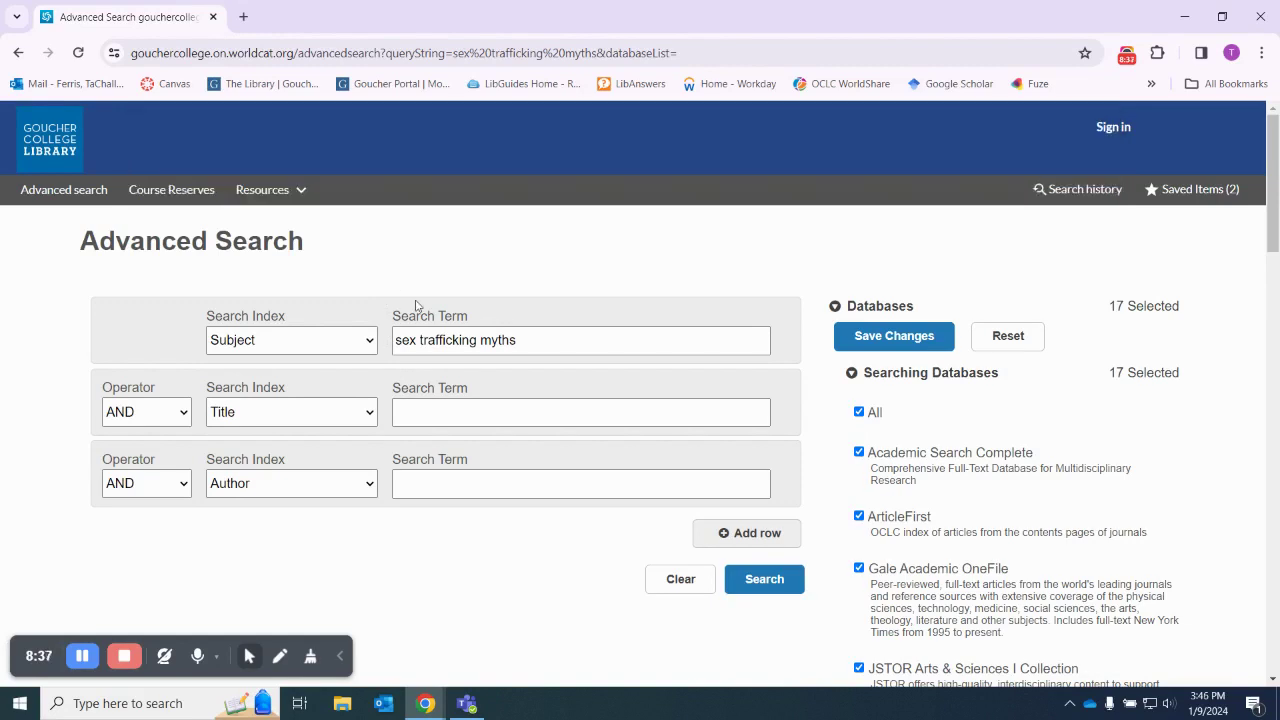
drag(477, 341, 535, 345)
key(BackSpace)
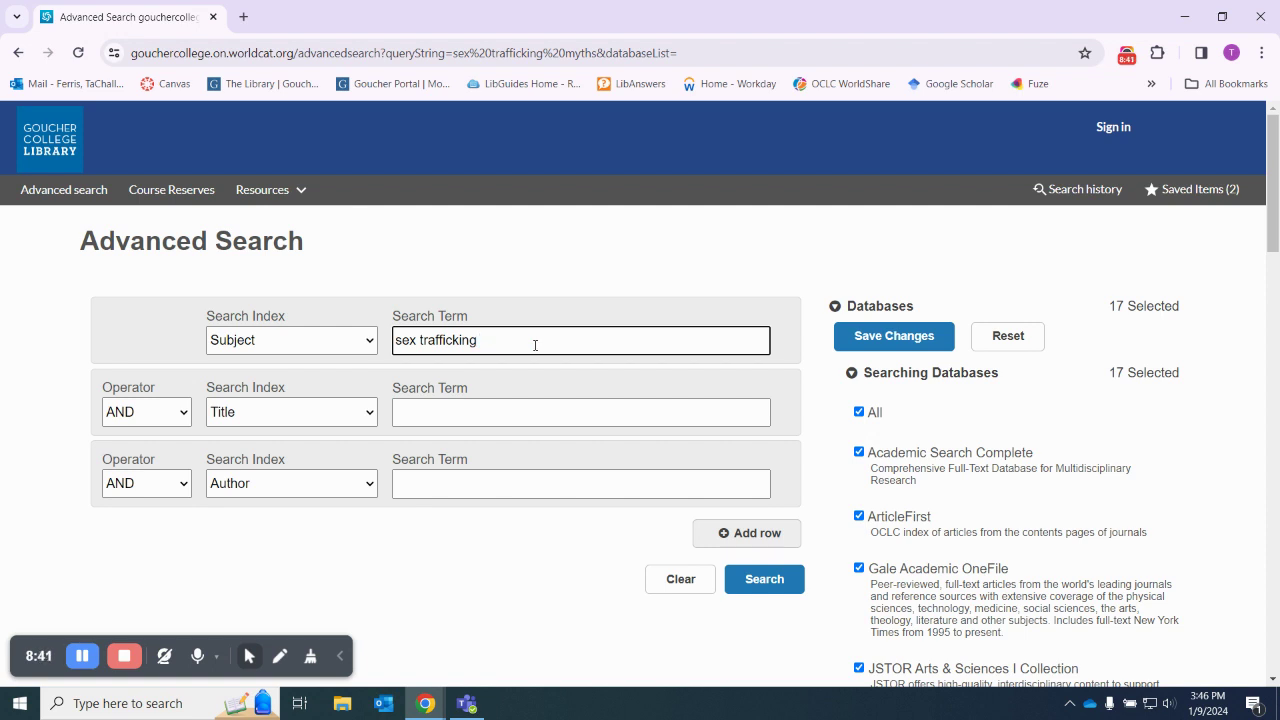
Step: Set the second advanced search row to the Keyword index with the truncated term "myth*"
click(366, 421)
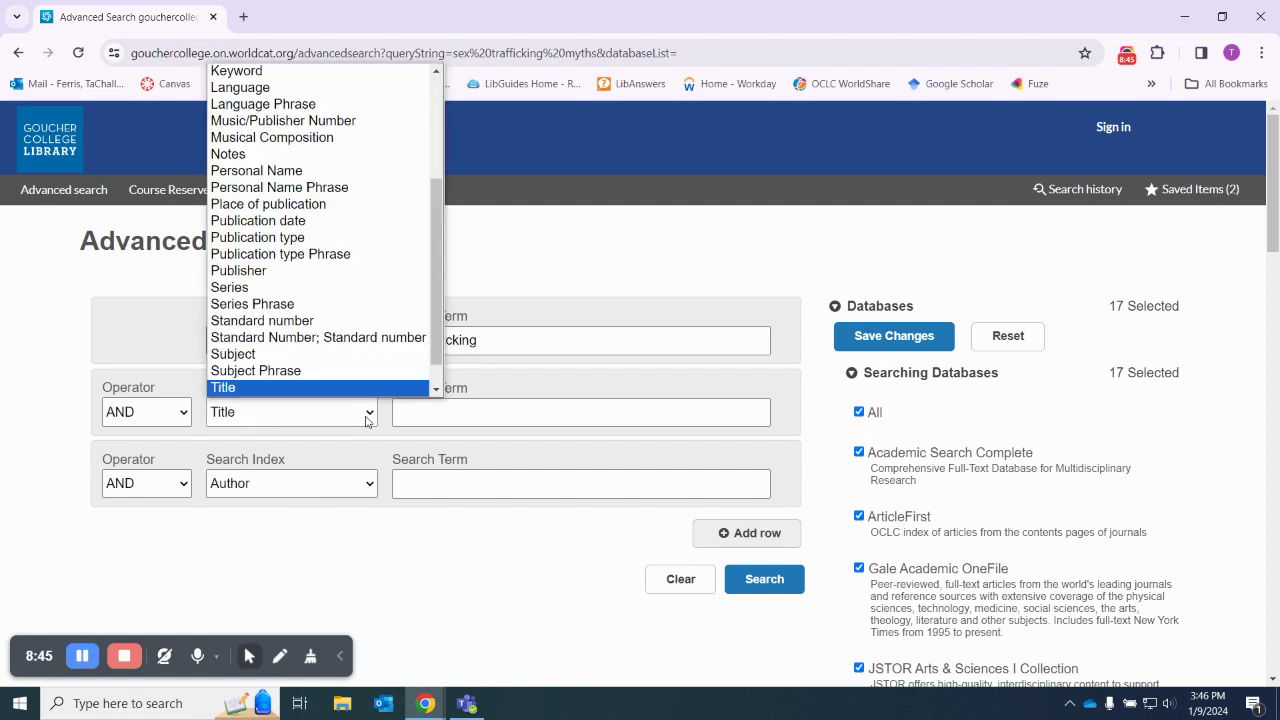
click(300, 71)
click(395, 411)
text(myth)
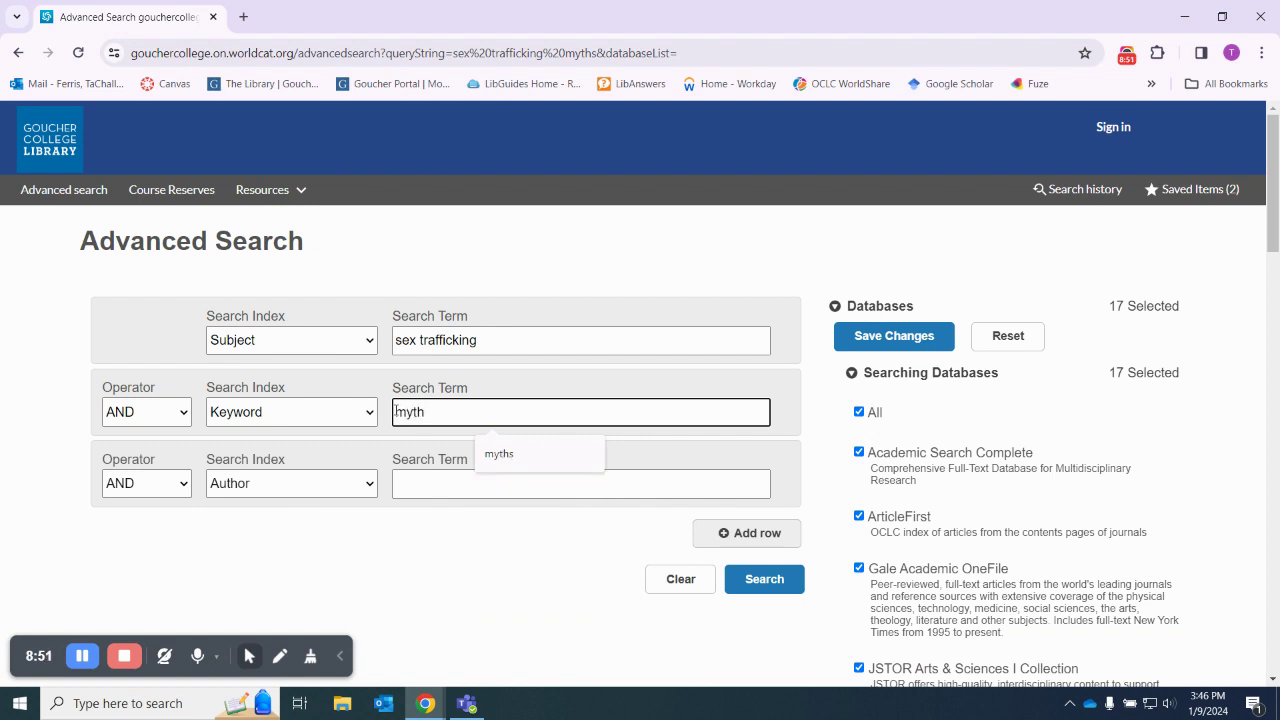
text(*)
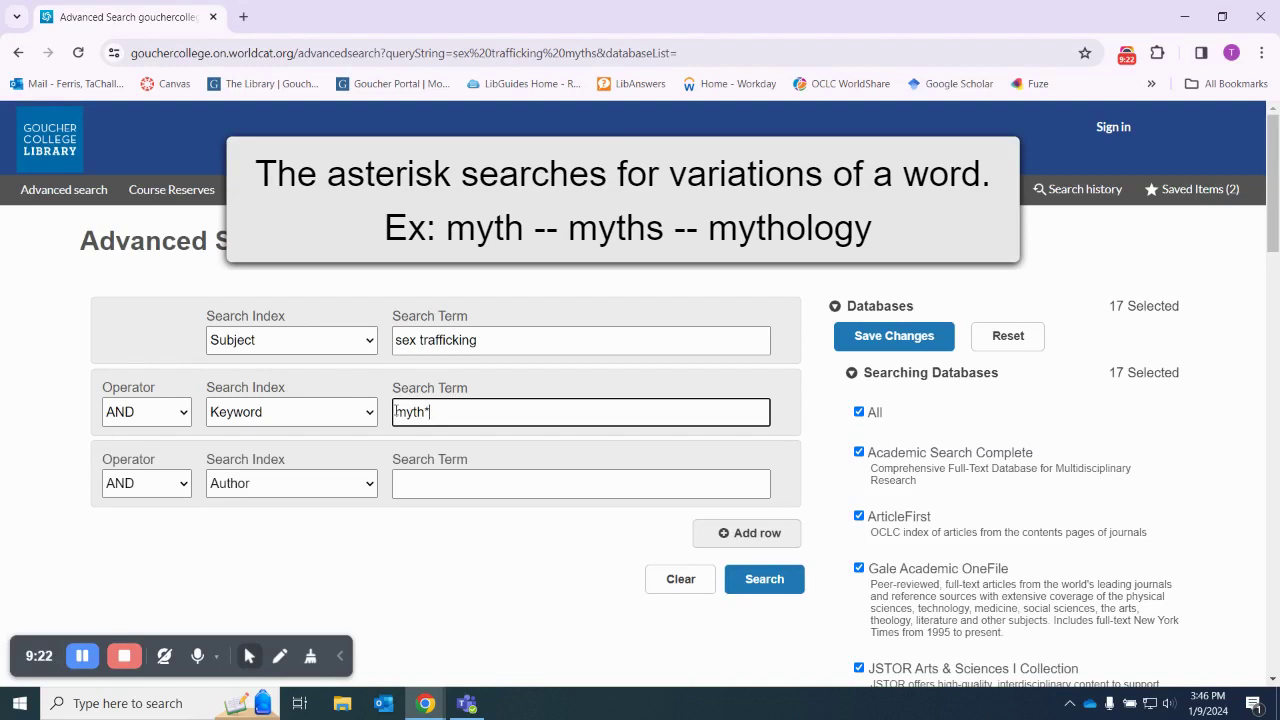
drag(424, 412, 432, 412)
click(485, 341)
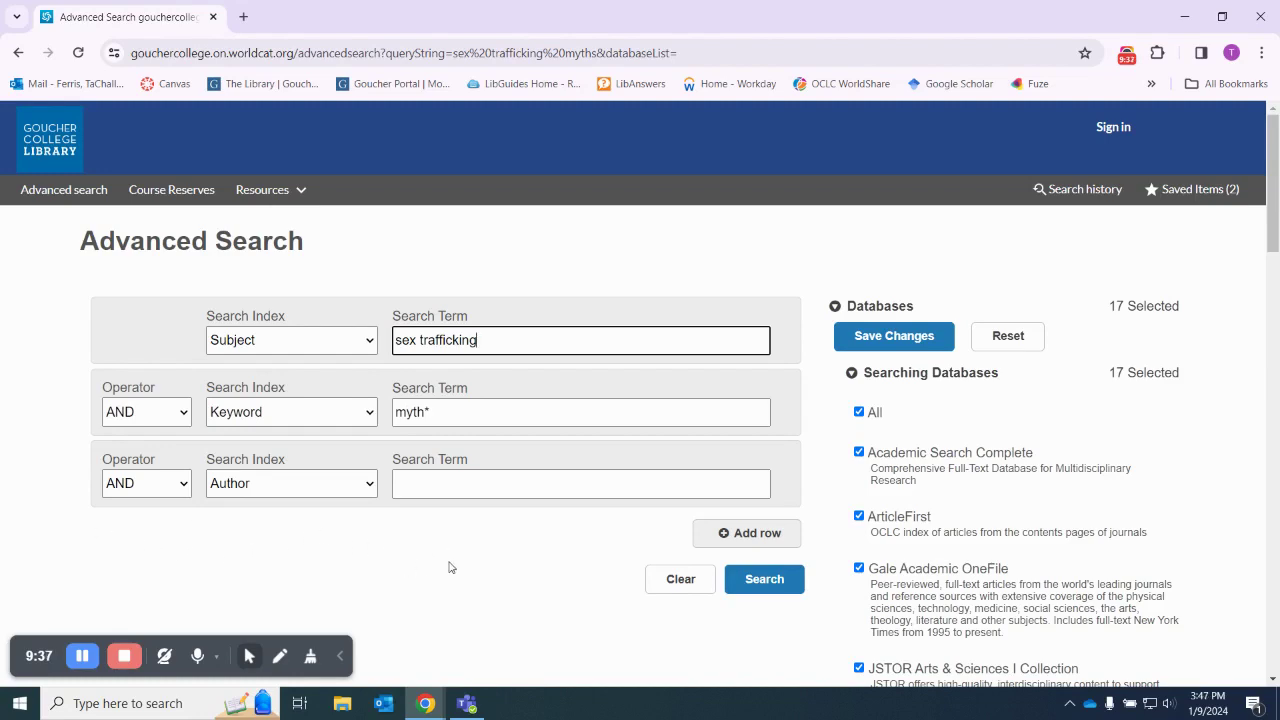
Step: Restrict the advanced search to the Article format and run it
scroll(449, 567, down, 4)
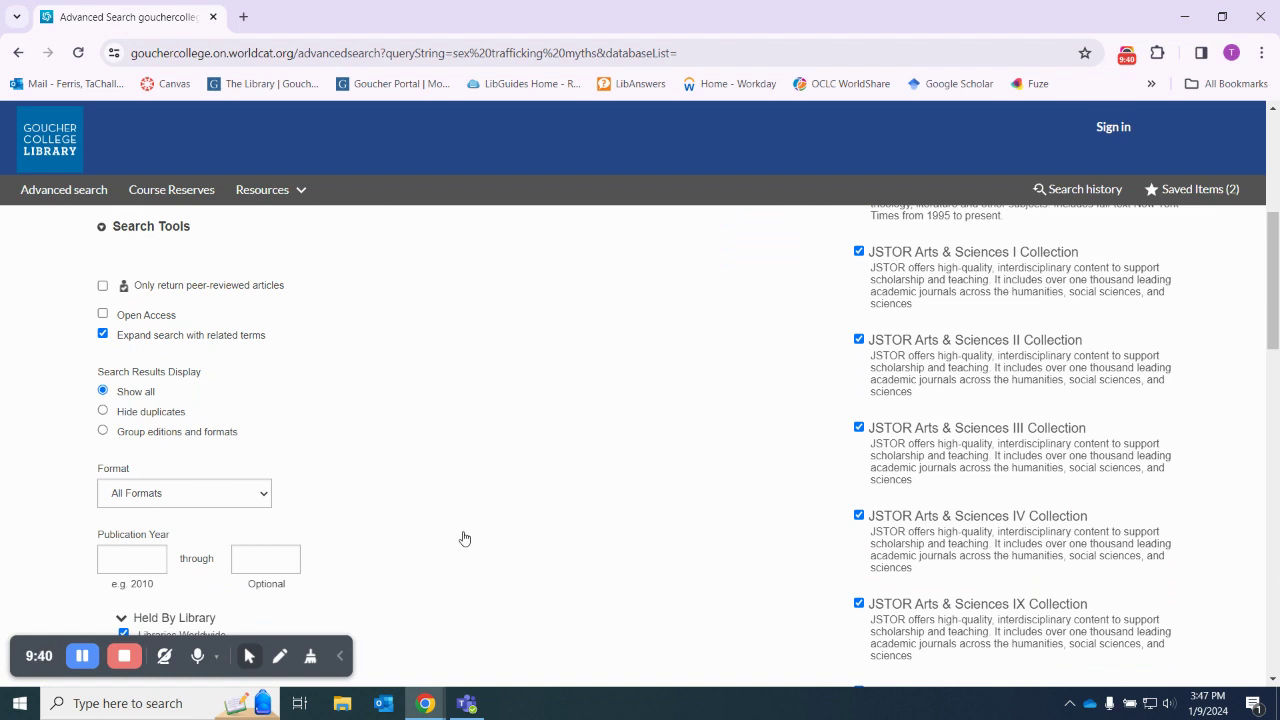
click(150, 493)
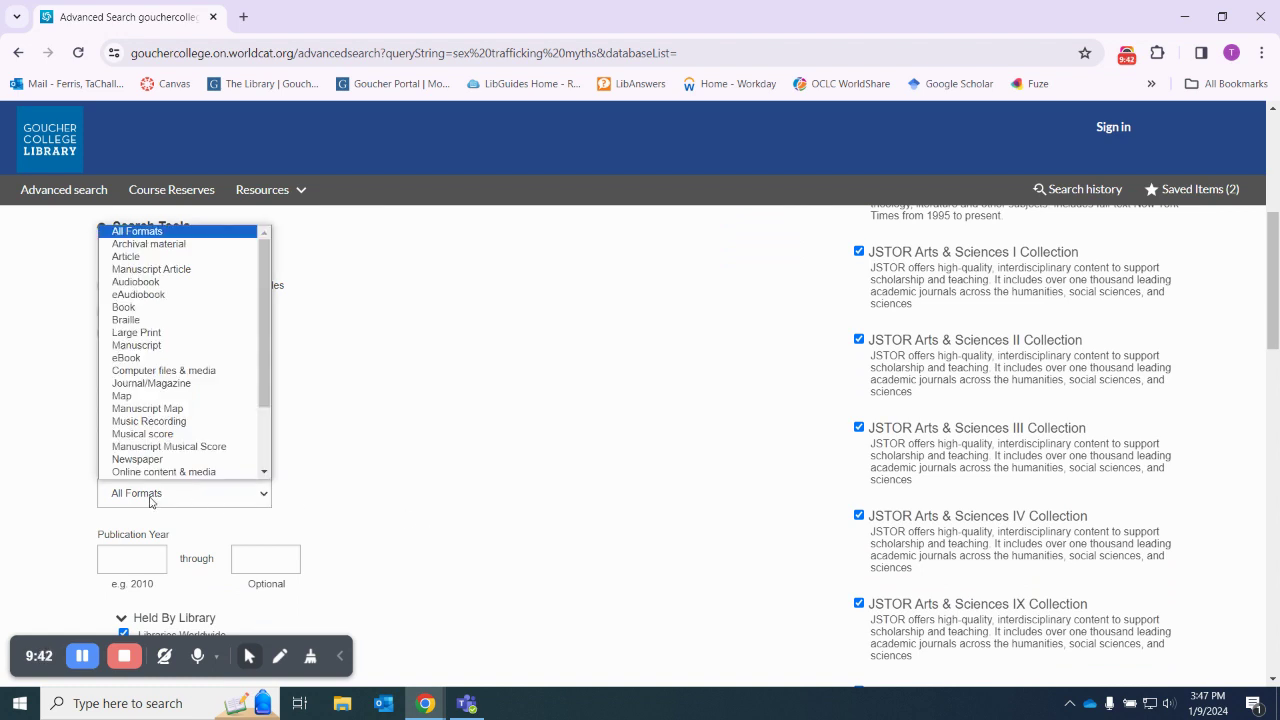
click(146, 258)
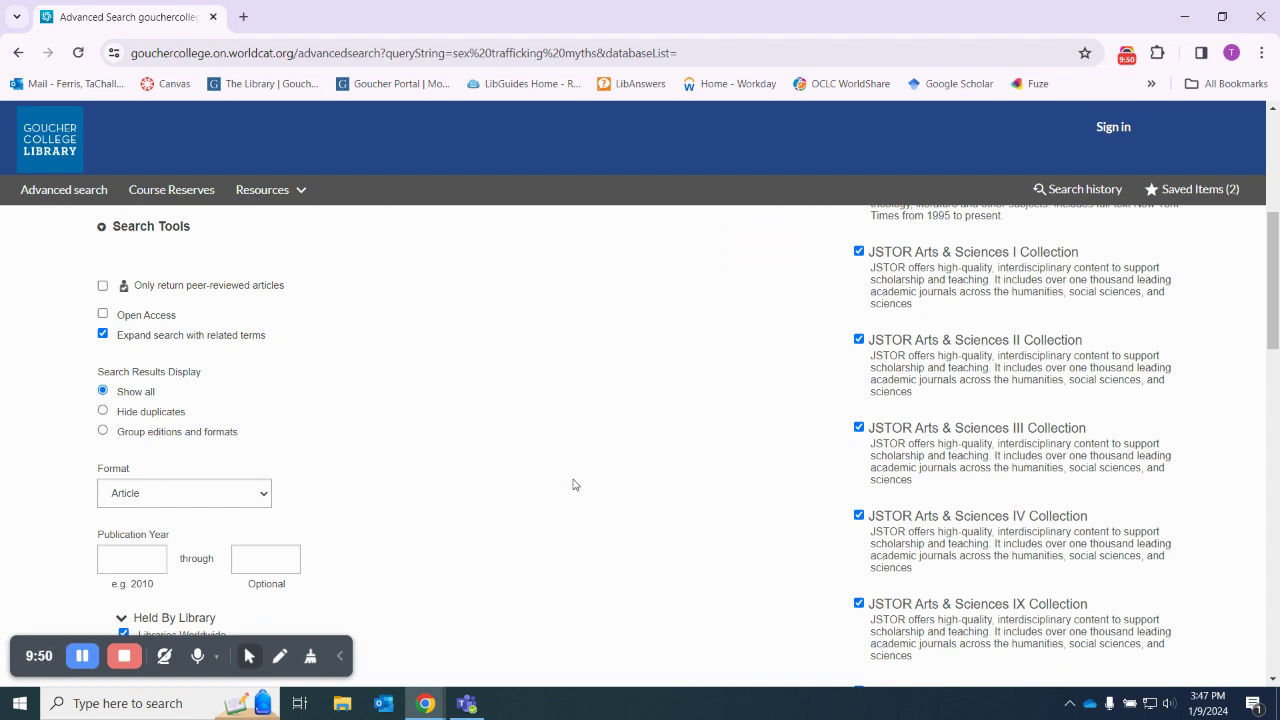
scroll(573, 485, up, 1)
scroll(573, 485, up, 3)
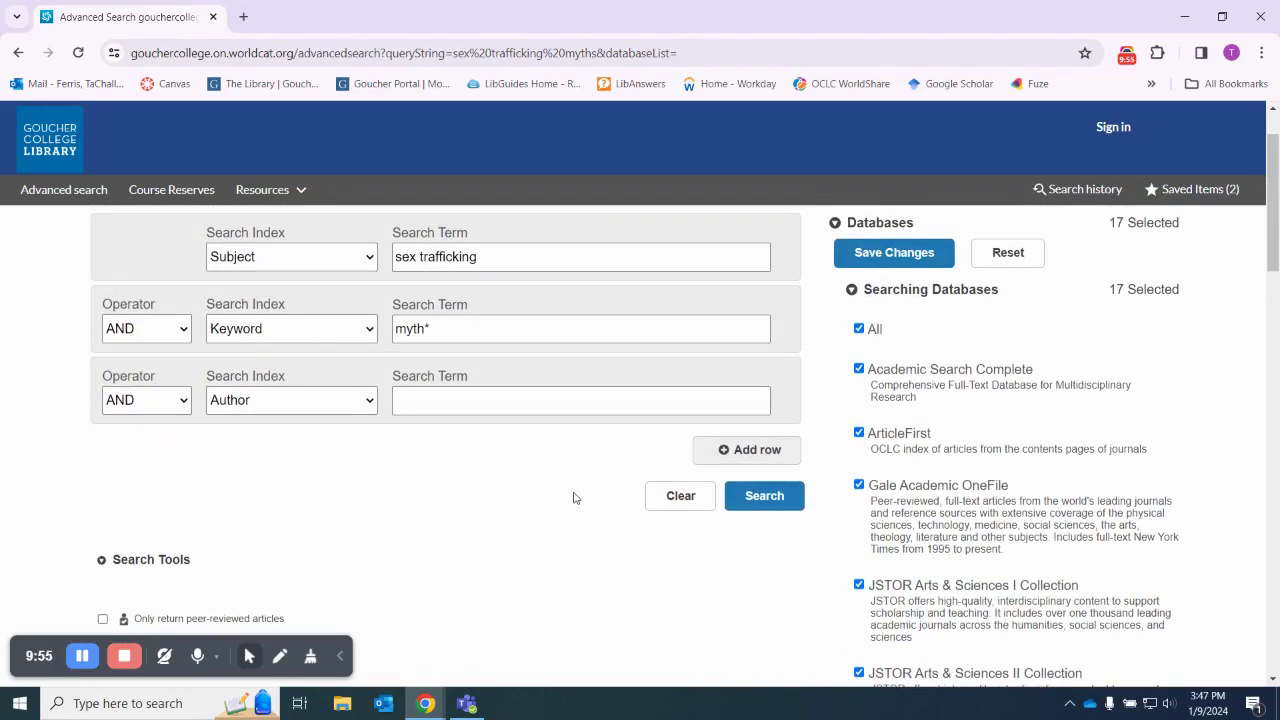
click(755, 505)
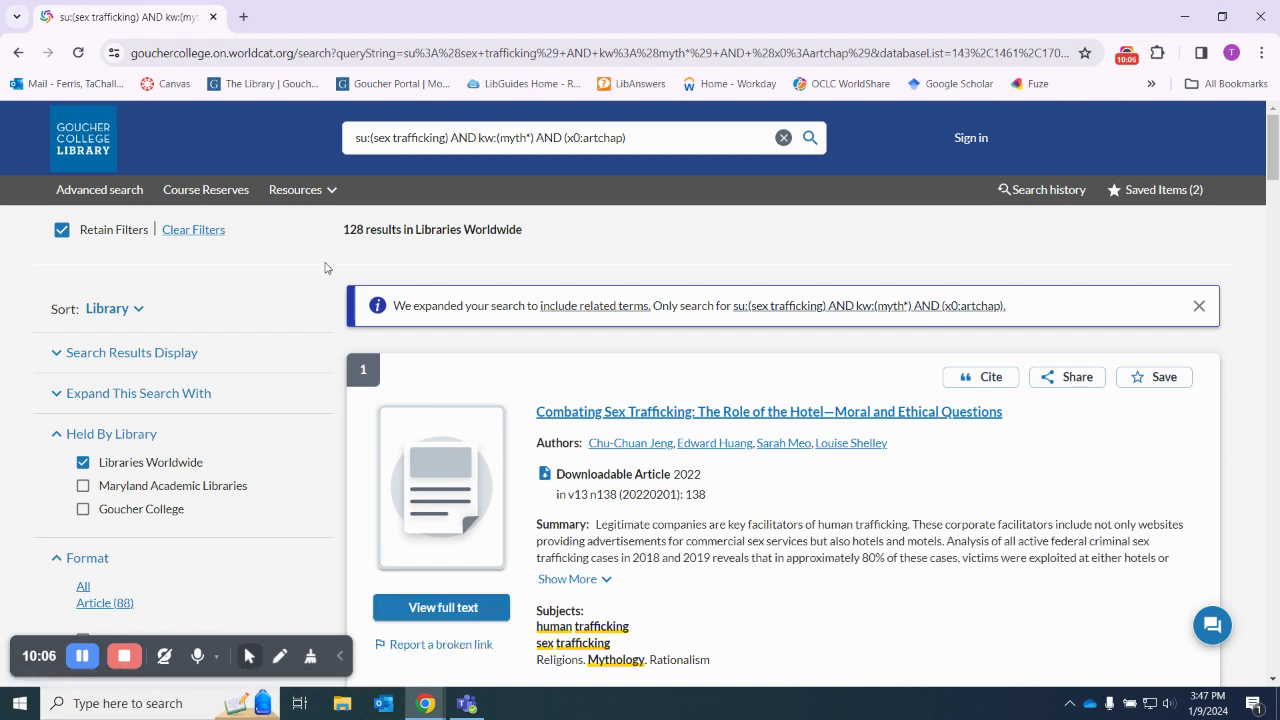
Step: Check the result count and limit the advanced search results to items held by Goucher College
drag(341, 232, 365, 244)
scroll(65, 475, down, 1)
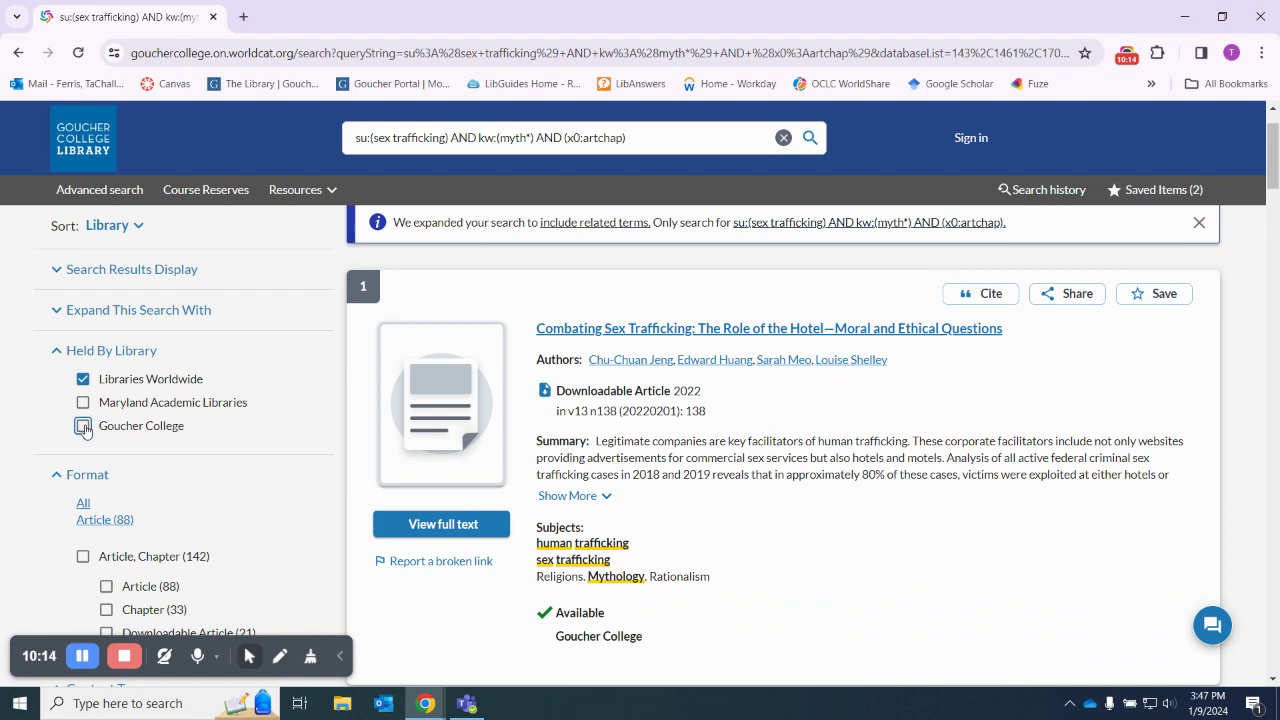
click(84, 428)
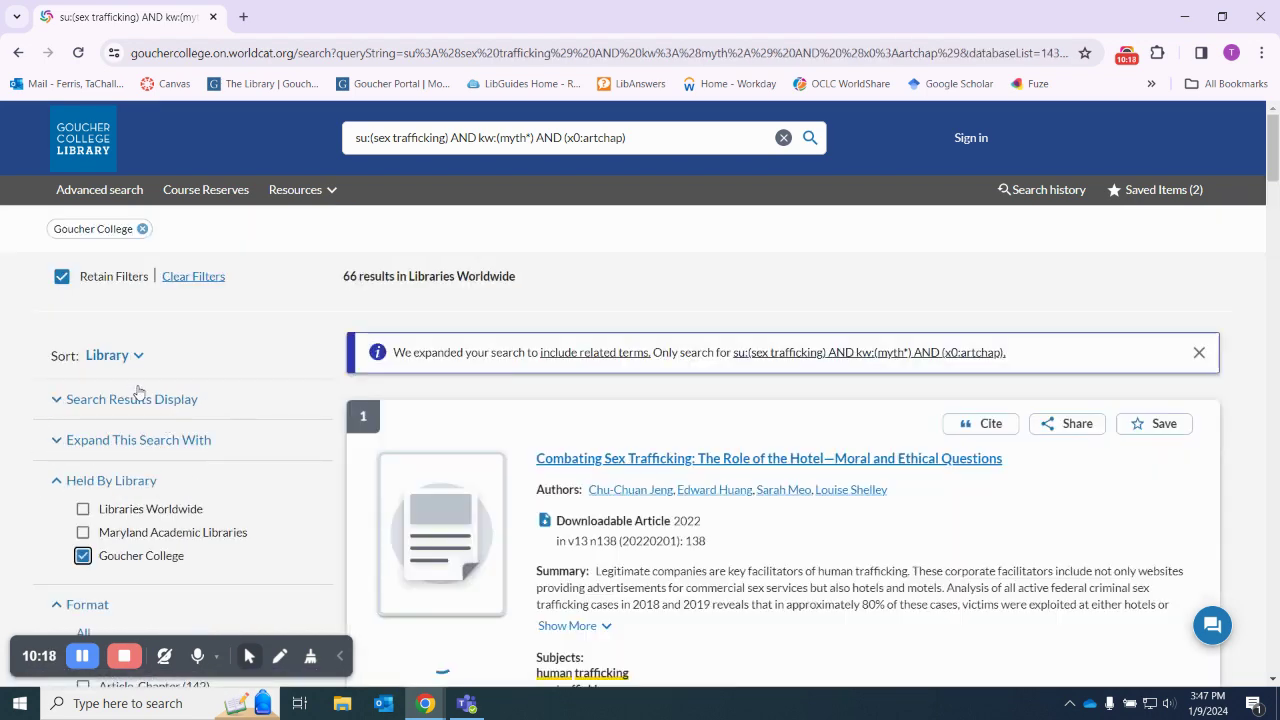
Step: Look through the format, content type and publication year filters and check the narrowed result count
scroll(261, 435, down, 2)
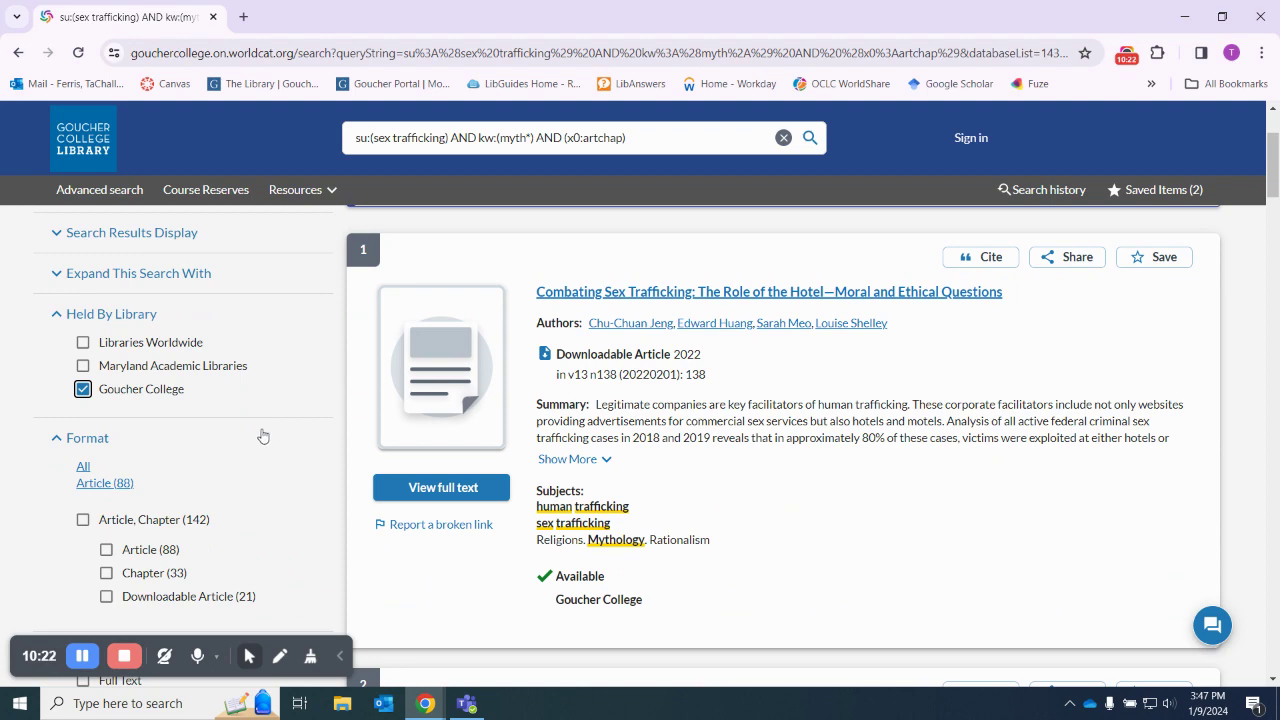
scroll(332, 432, down, 2)
scroll(332, 432, down, 2)
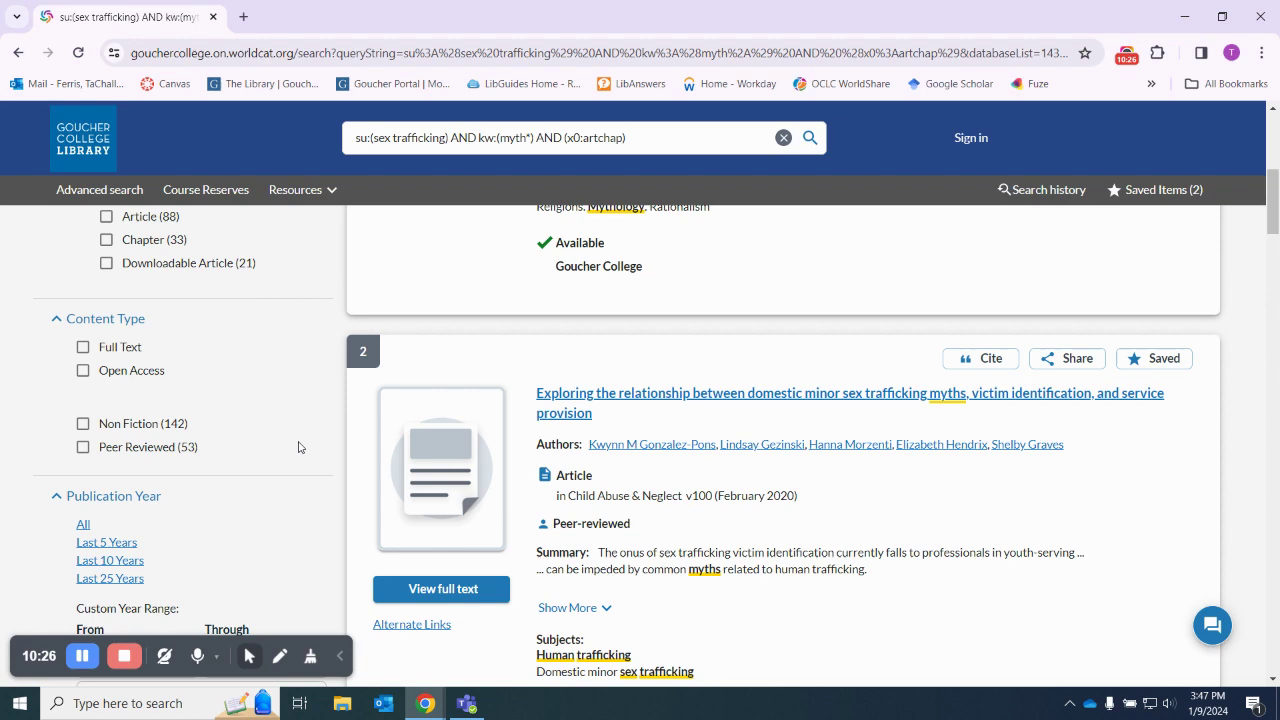
scroll(302, 447, down, 2)
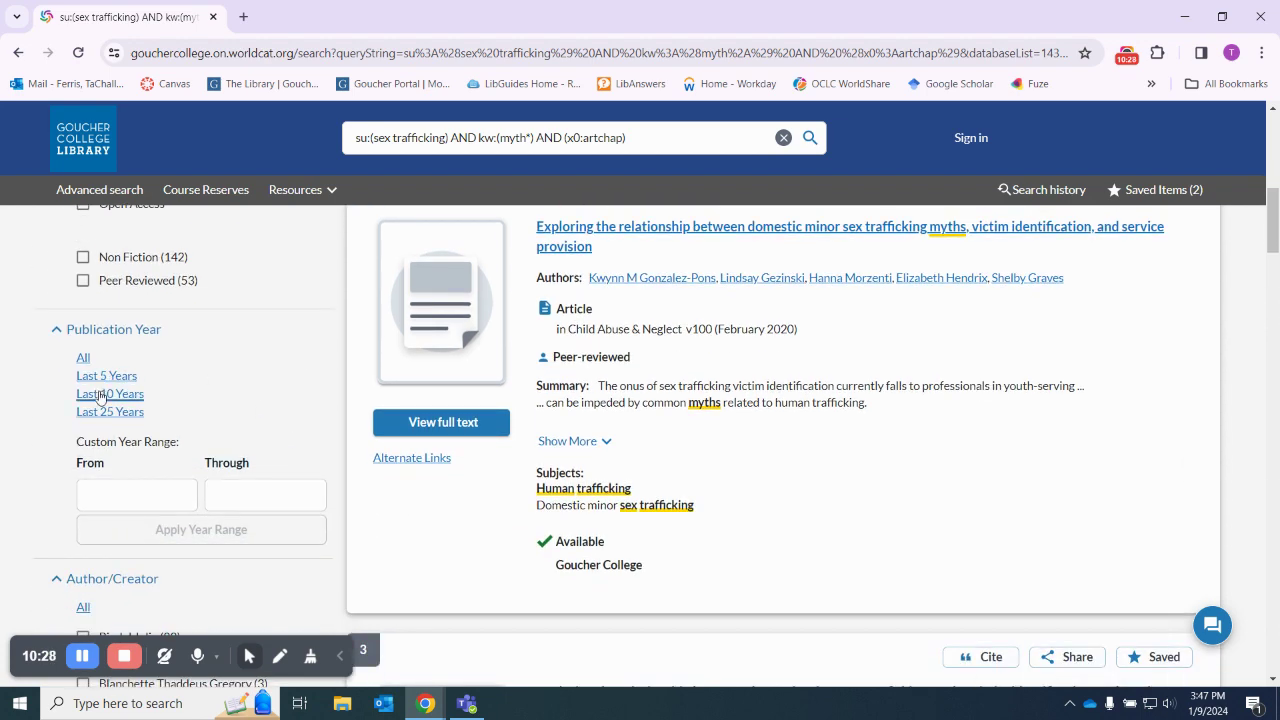
scroll(330, 447, up, 2)
scroll(330, 447, up, 6)
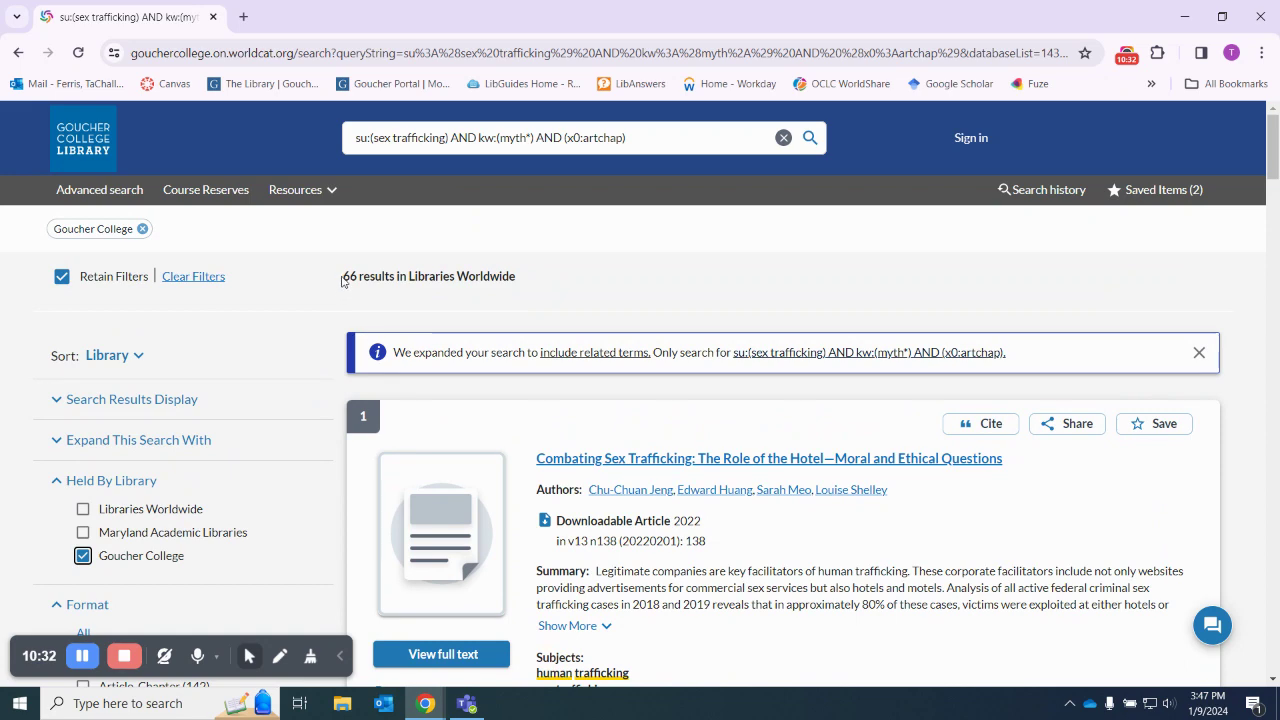
Step: Check the result count, then expand and read the full summary of the first article, "Combating Sex Trafficking: The Role of the Hotel"
double_click(350, 276)
click(750, 301)
scroll(757, 434, down, 4)
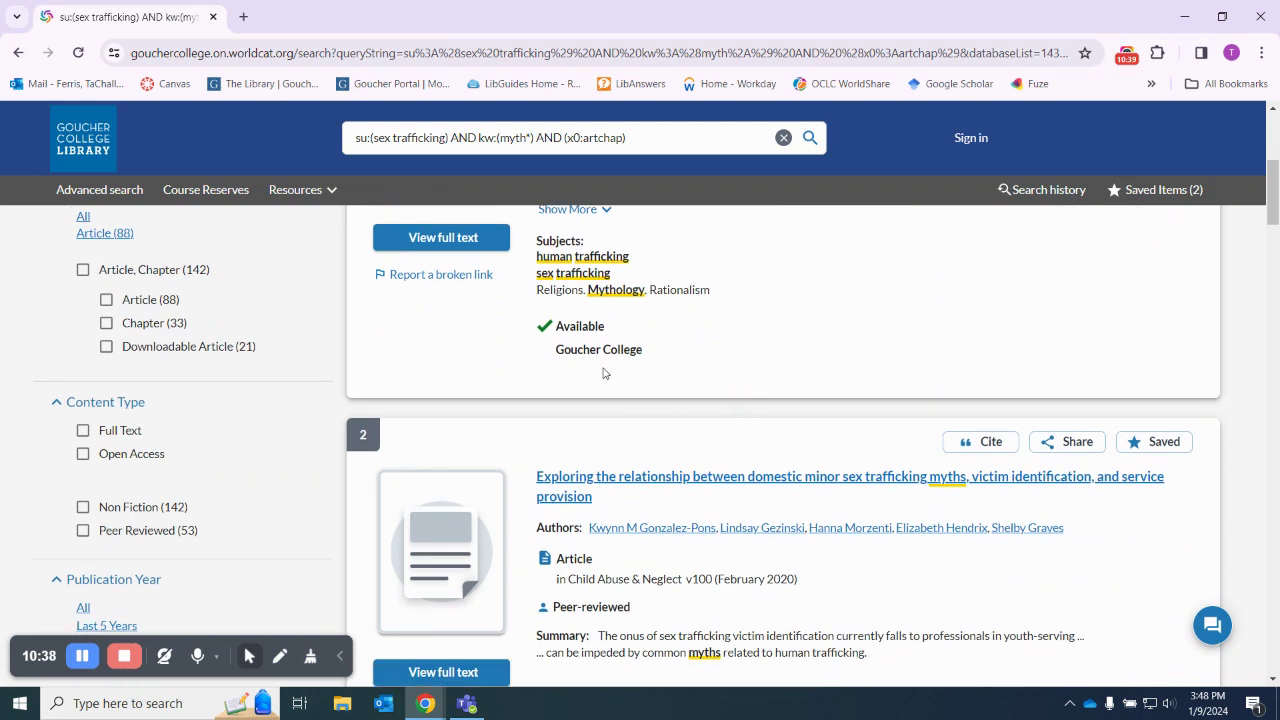
scroll(607, 375, up, 3)
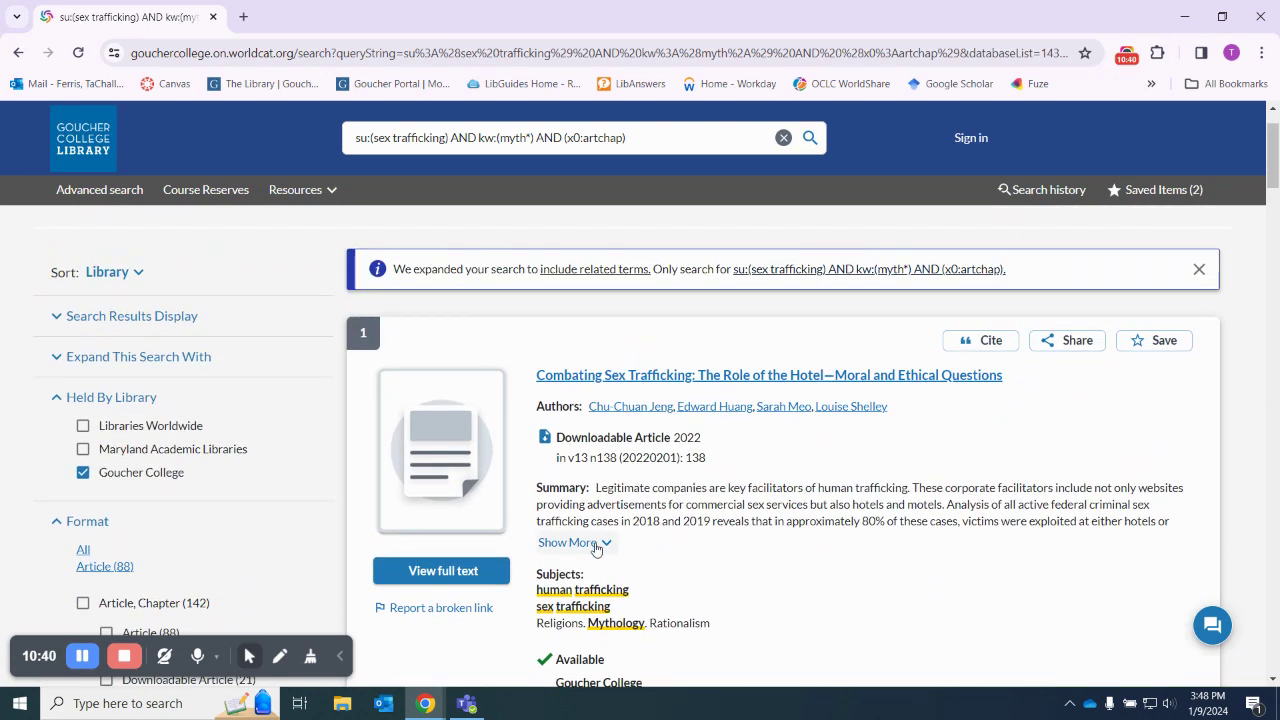
click(590, 542)
drag(597, 487, 1122, 610)
click(1117, 611)
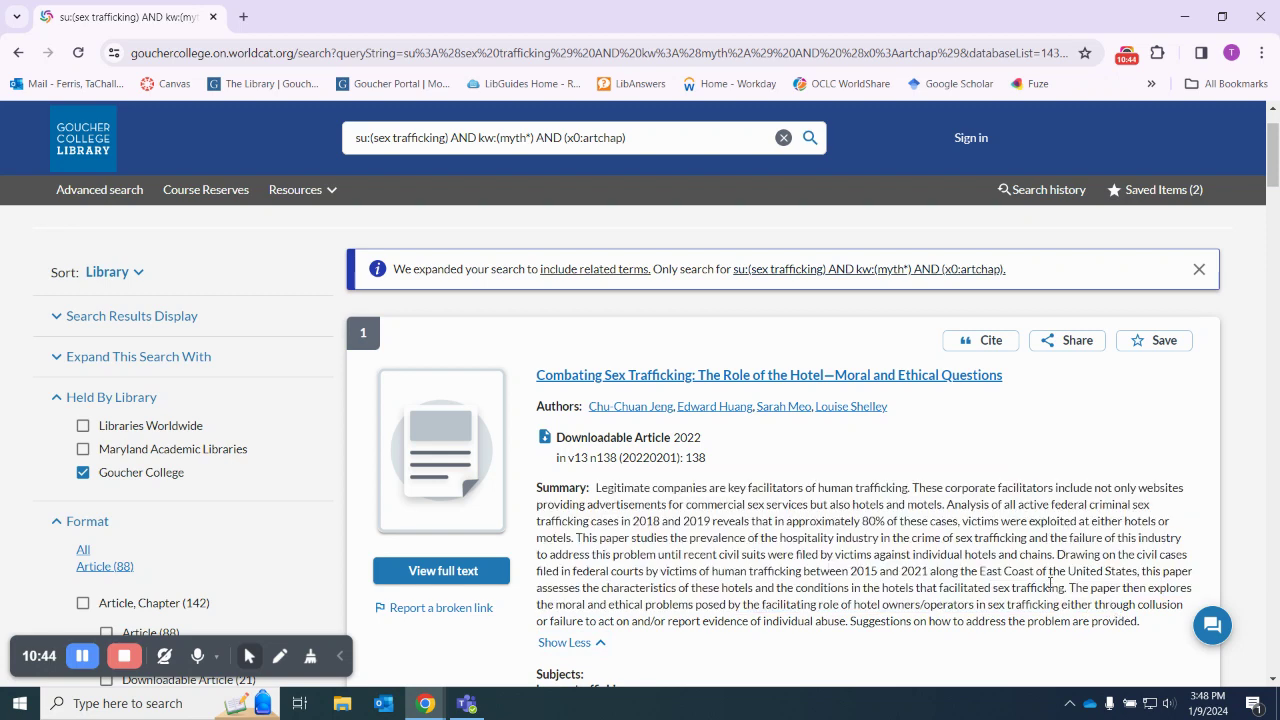
Step: Examine the first article's subject terms against its title and summary to see how it matches the sex trafficking and myth* search
scroll(1049, 582, down, 3)
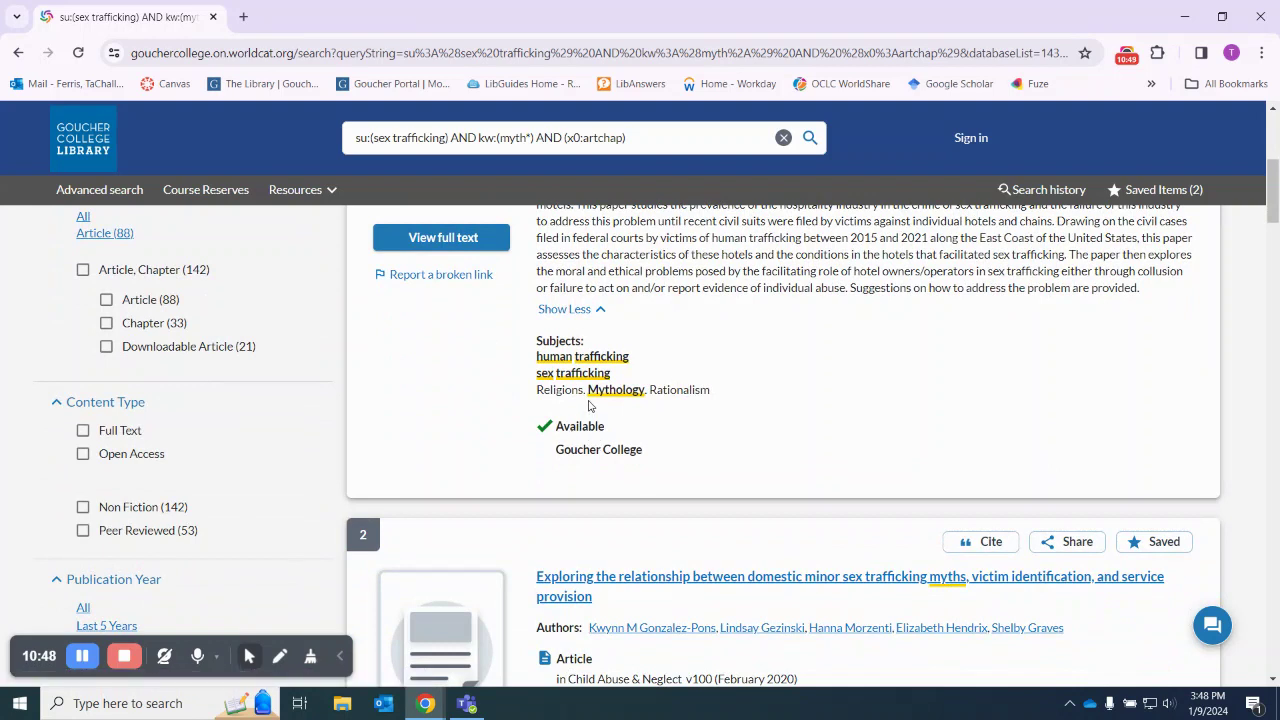
drag(588, 392, 647, 392)
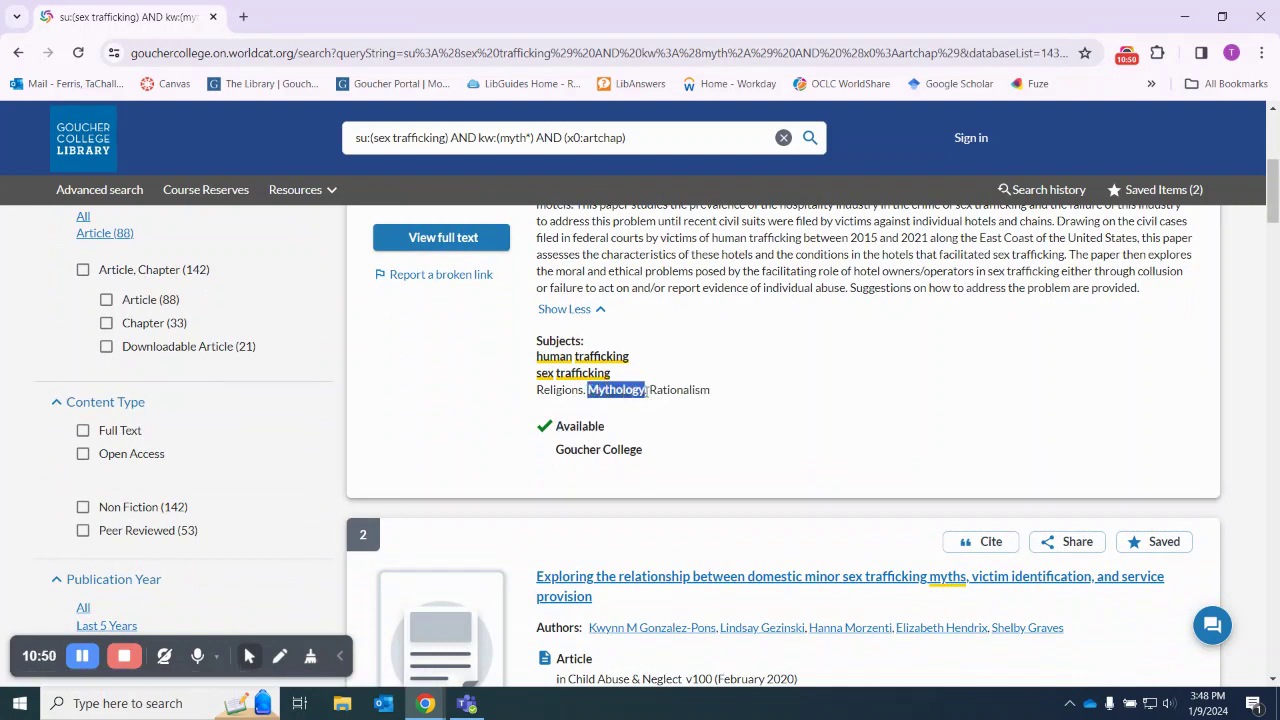
click(813, 409)
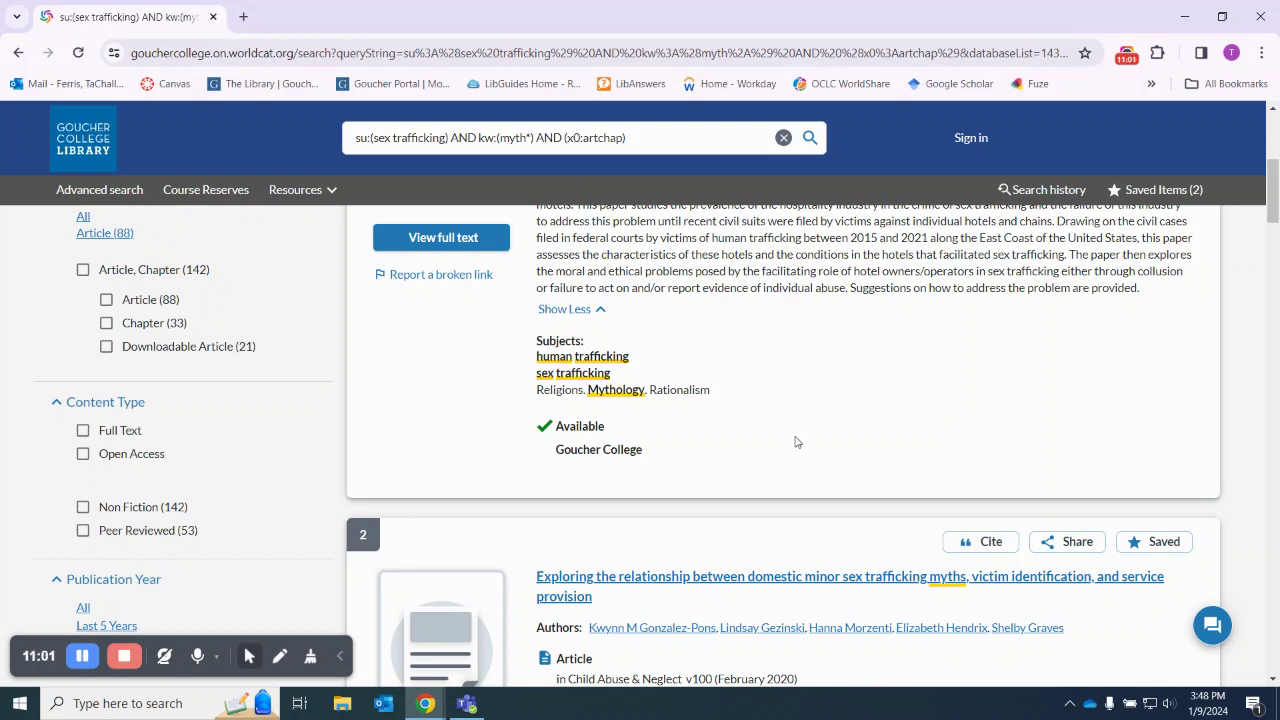
scroll(800, 450, up, 3)
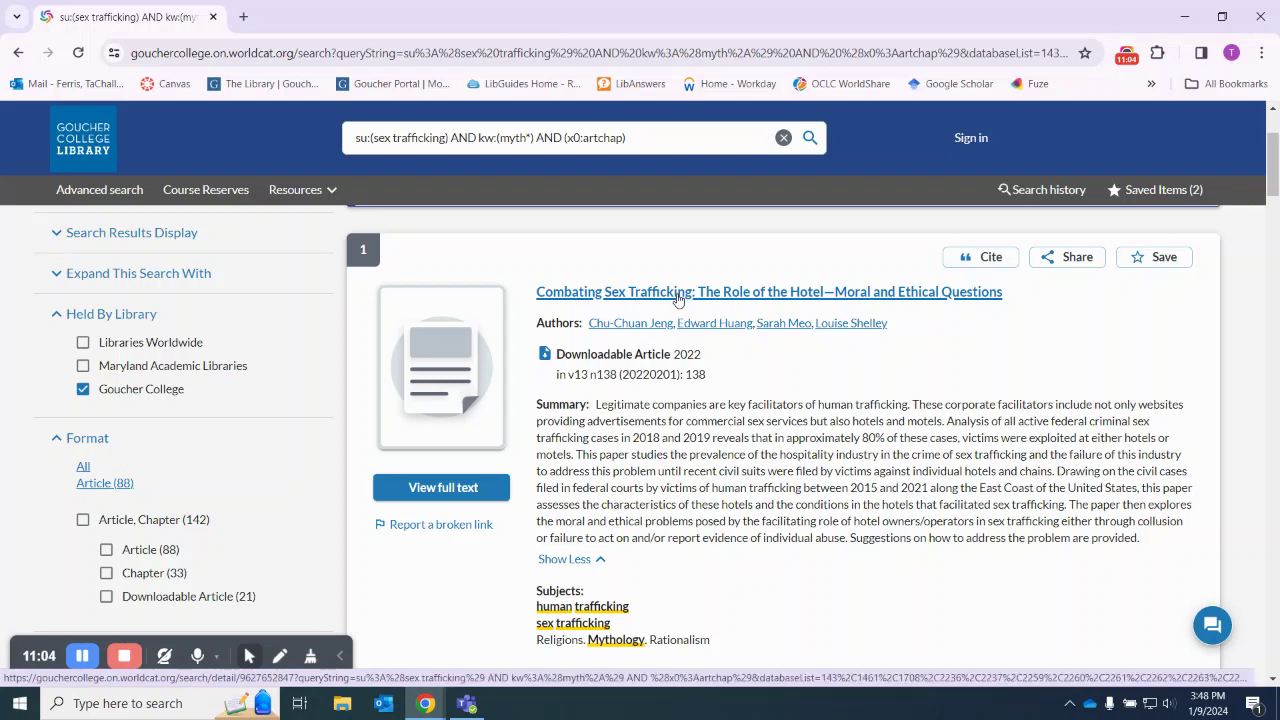
scroll(661, 554, down, 1)
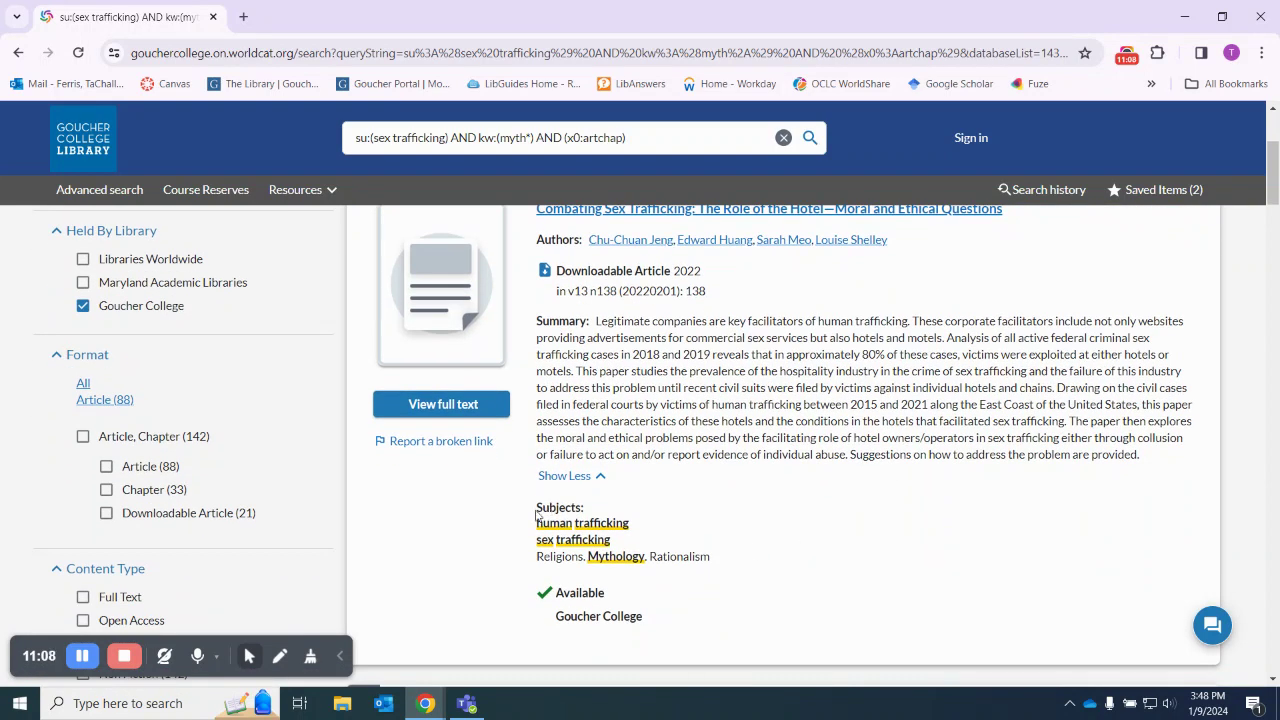
drag(531, 548, 622, 544)
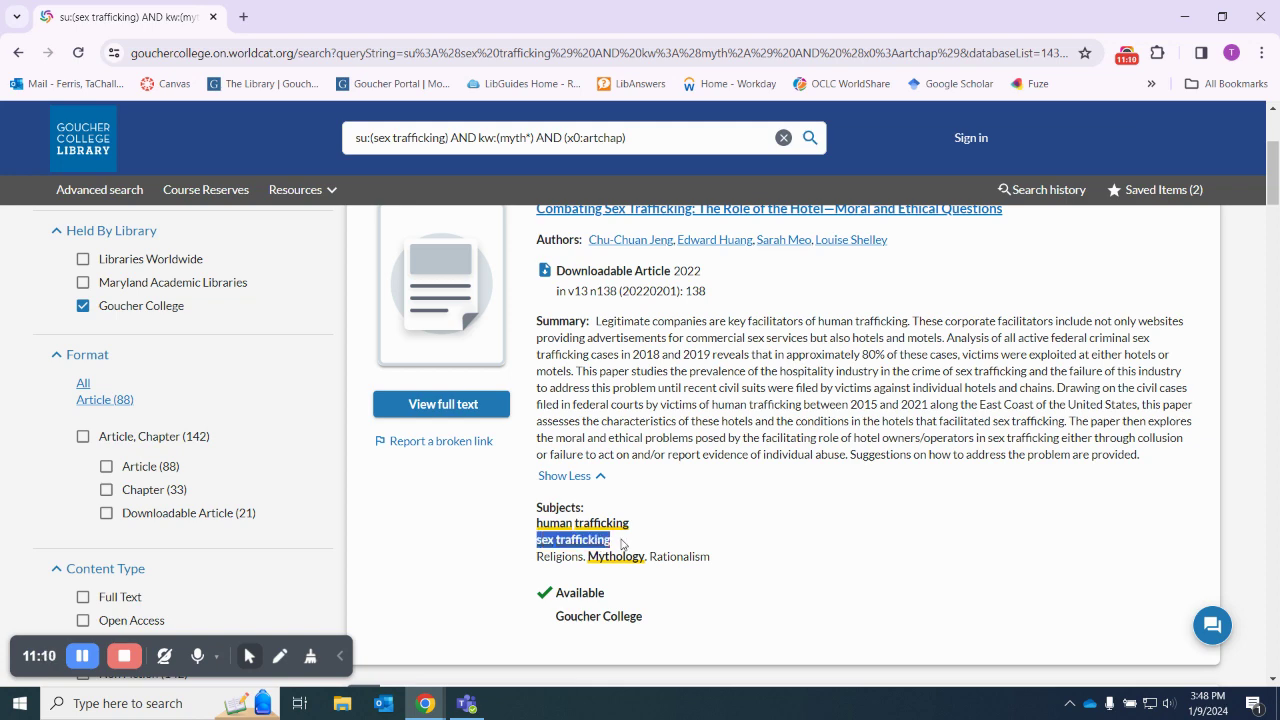
click(712, 535)
scroll(710, 533, up, 2)
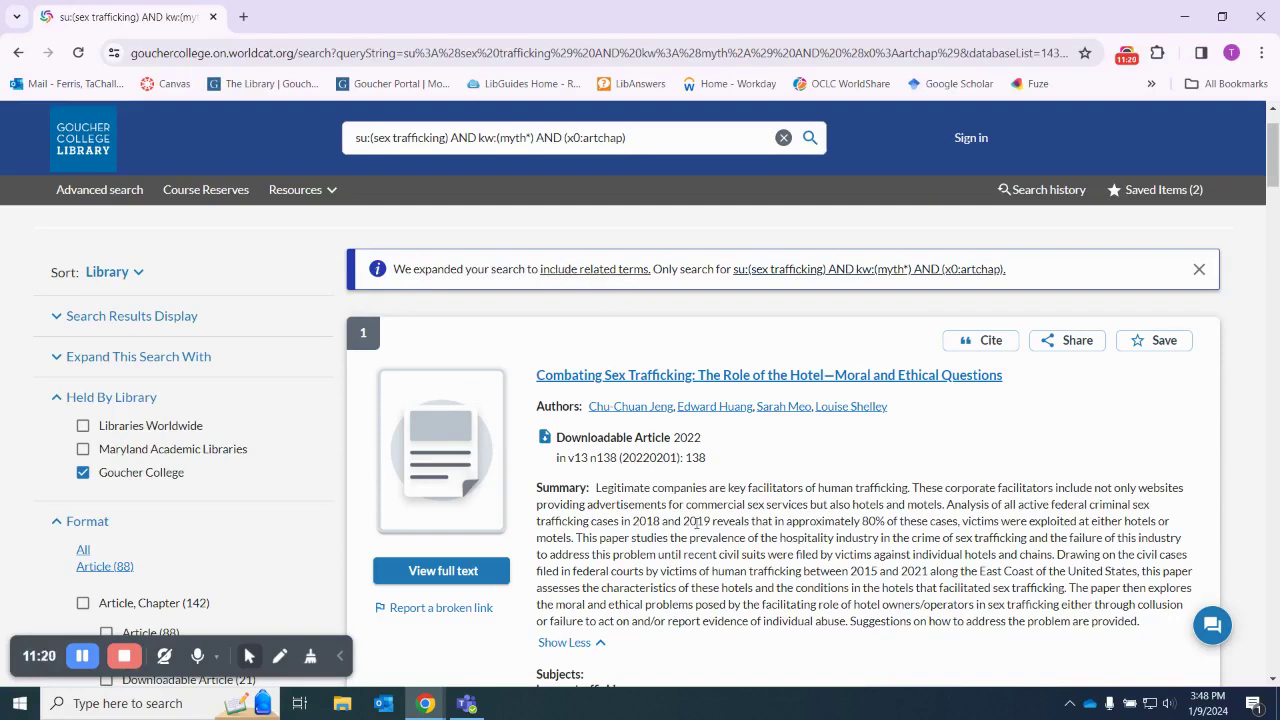
scroll(697, 522, down, 2)
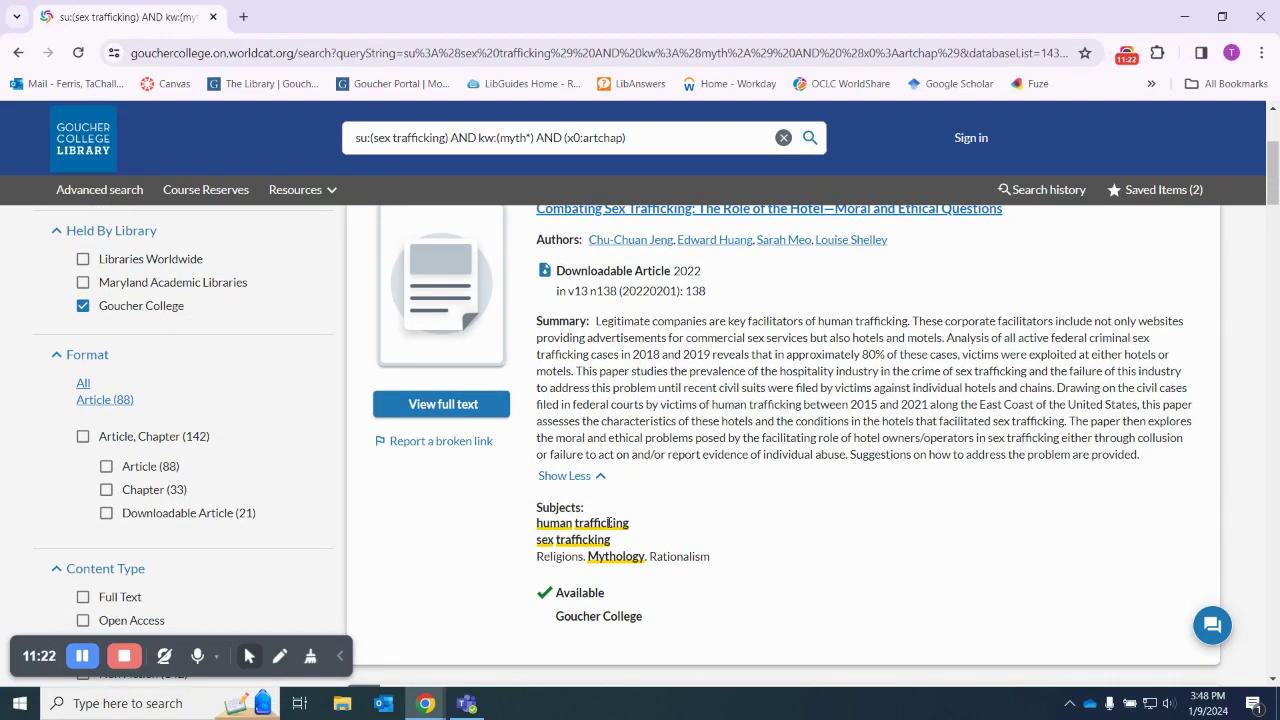
Step: Browse the remaining article results from the second one onward, reviewing their titles, summaries, subjects and availability
scroll(806, 528, down, 2)
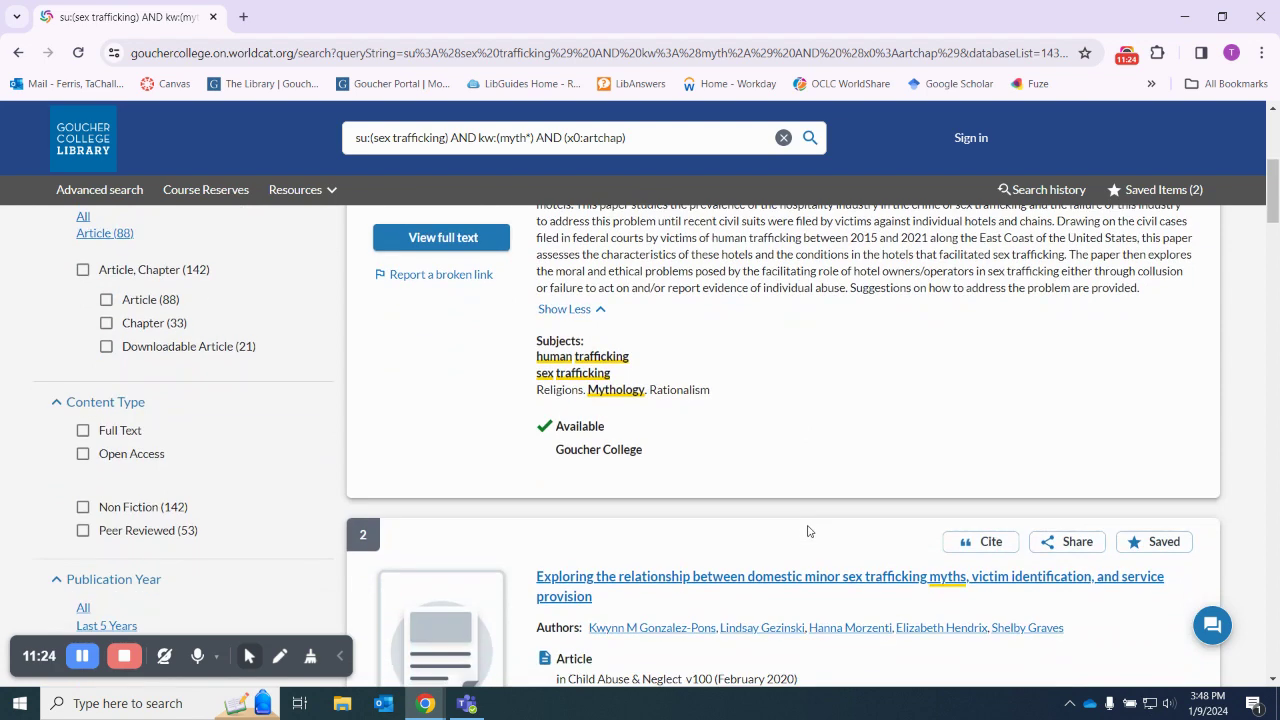
scroll(815, 516, down, 2)
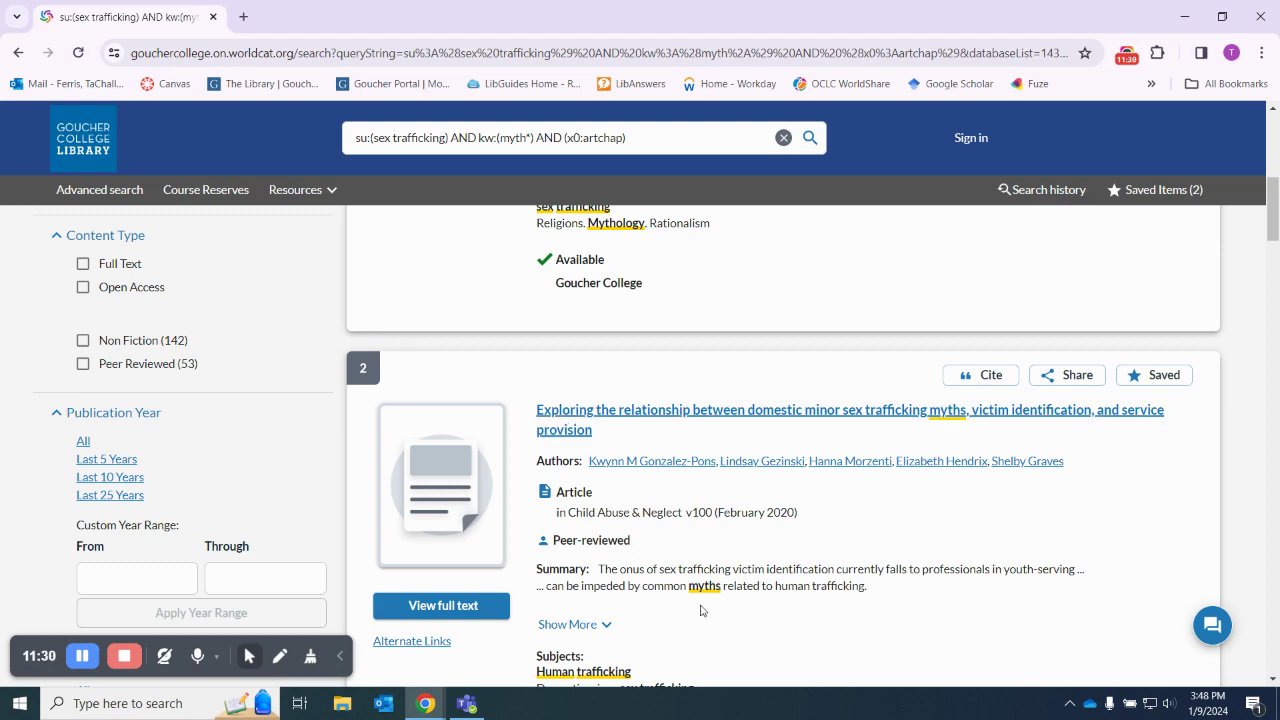
scroll(703, 605, down, 2)
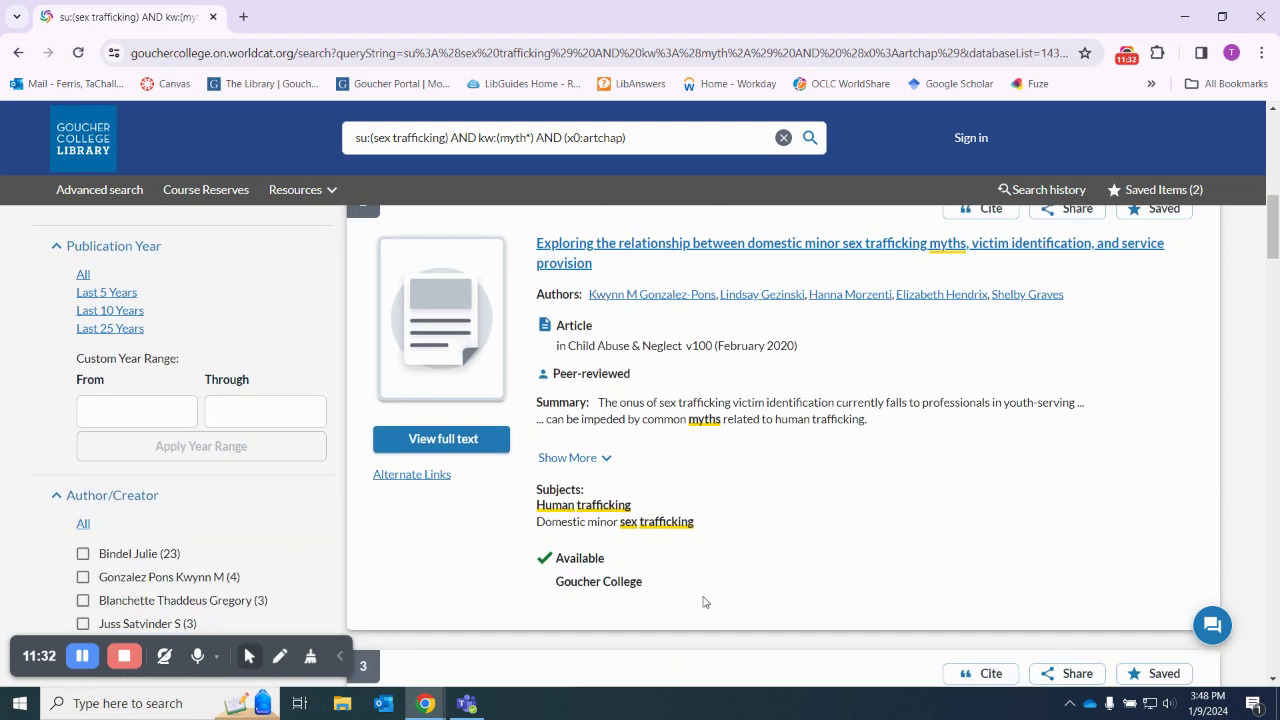
scroll(776, 558, down, 2)
scroll(786, 561, down, 3)
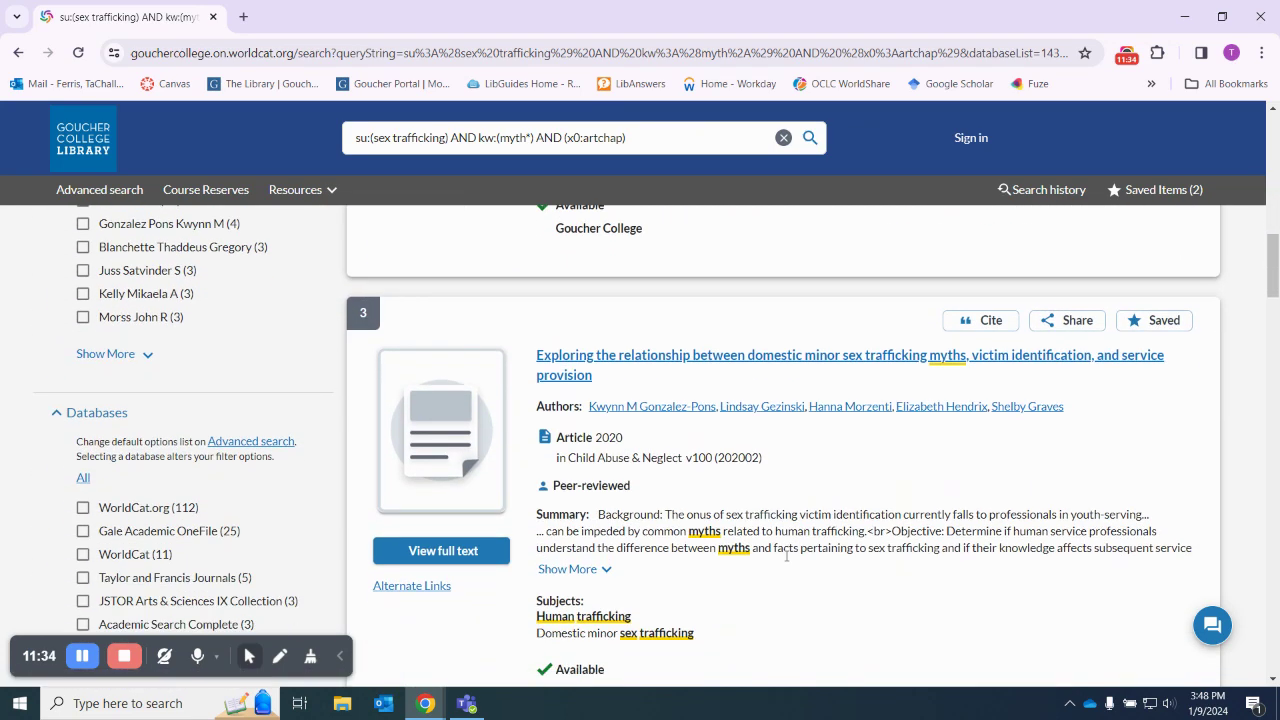
scroll(975, 459, up, 2)
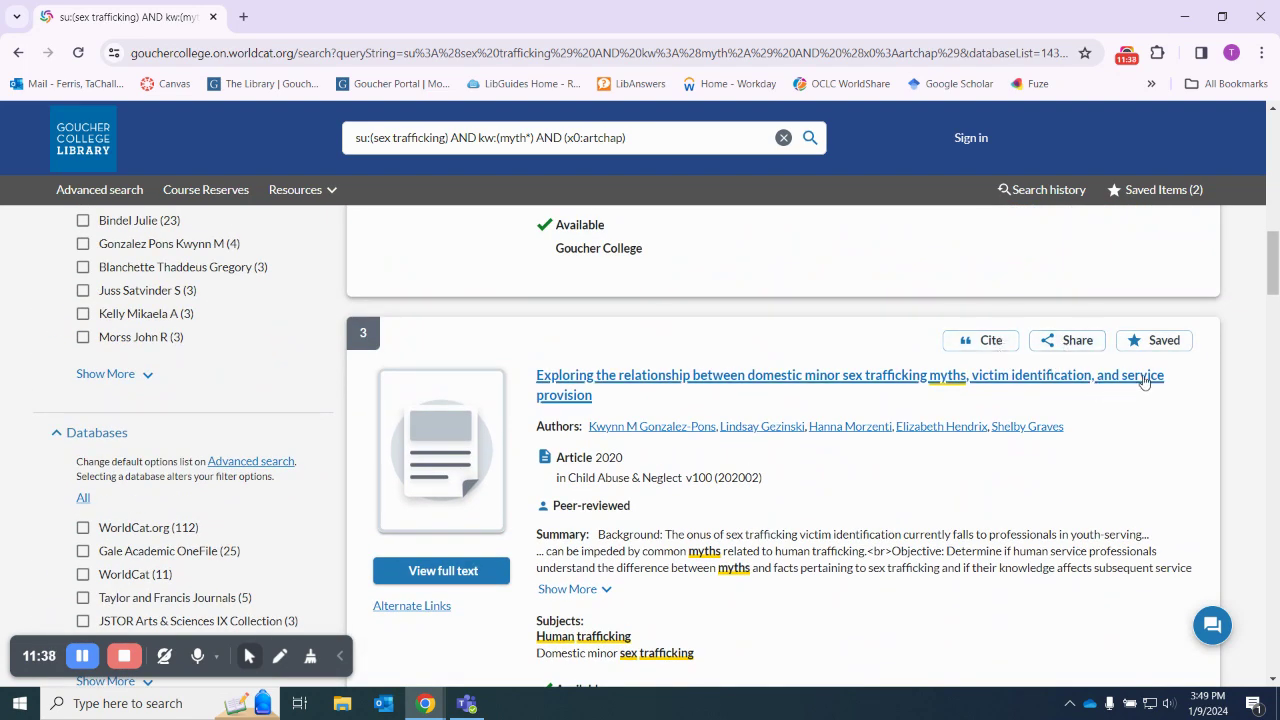
scroll(790, 488, down, 3)
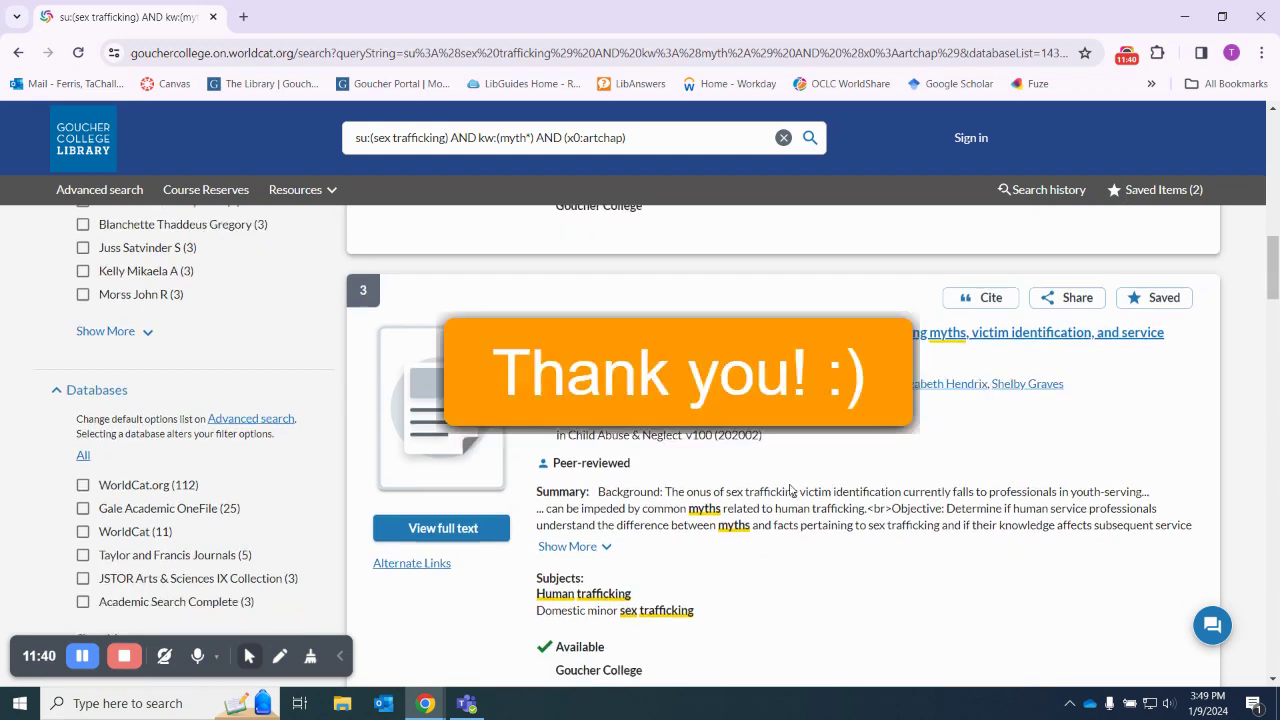
scroll(790, 488, down, 3)
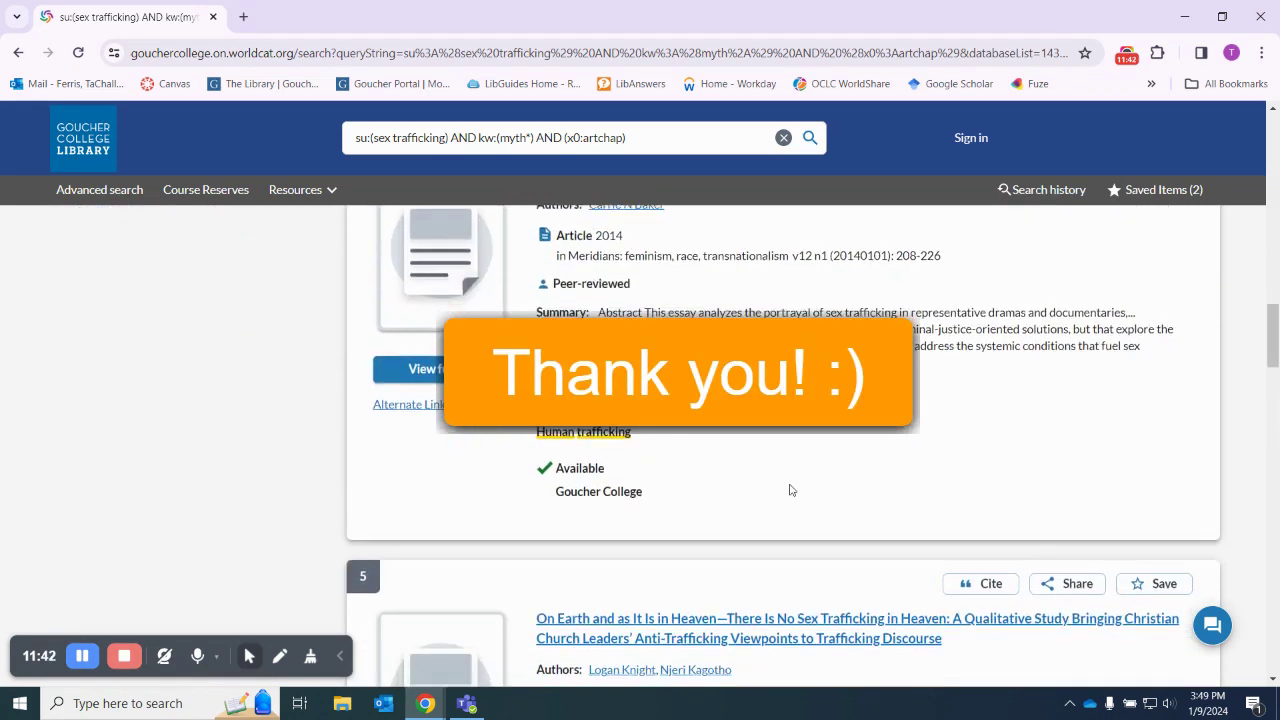